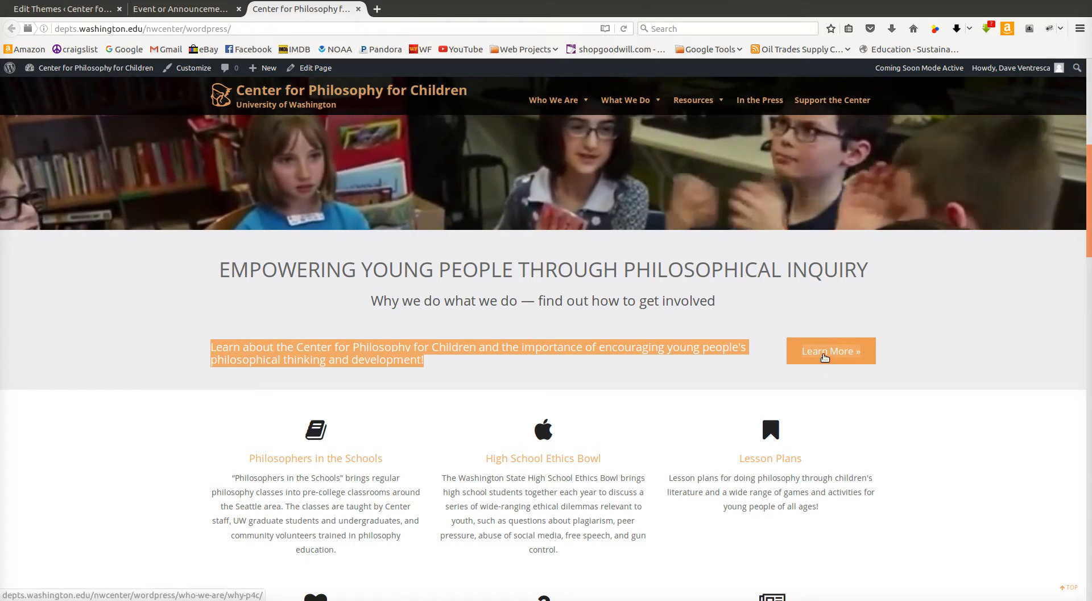
- Go to the WordPress dashboard and open the Event or Announcement settings page
left_click(190, 9)
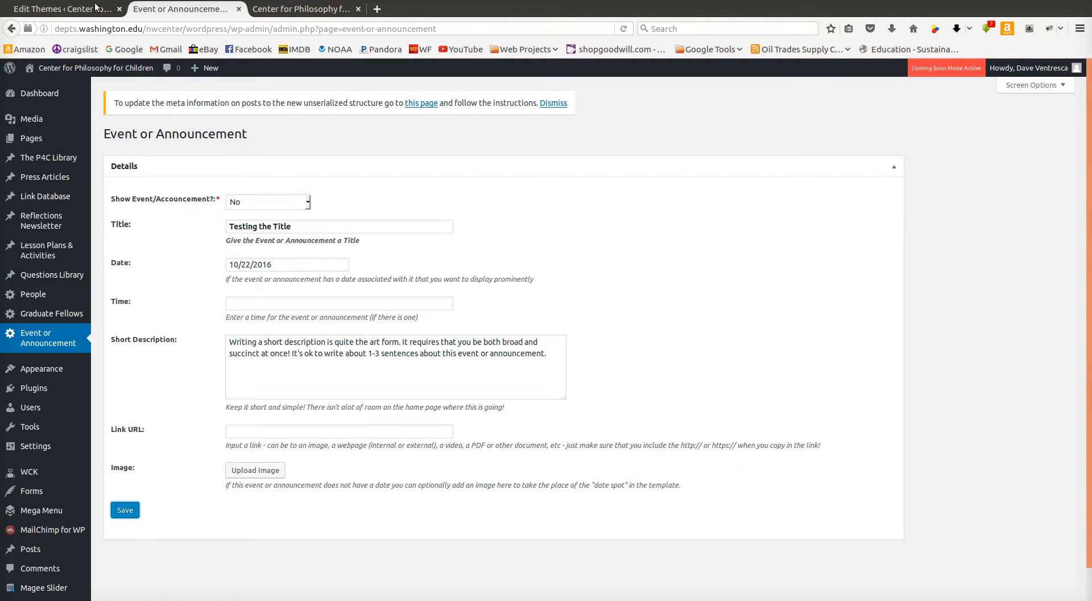
left_click(39, 92)
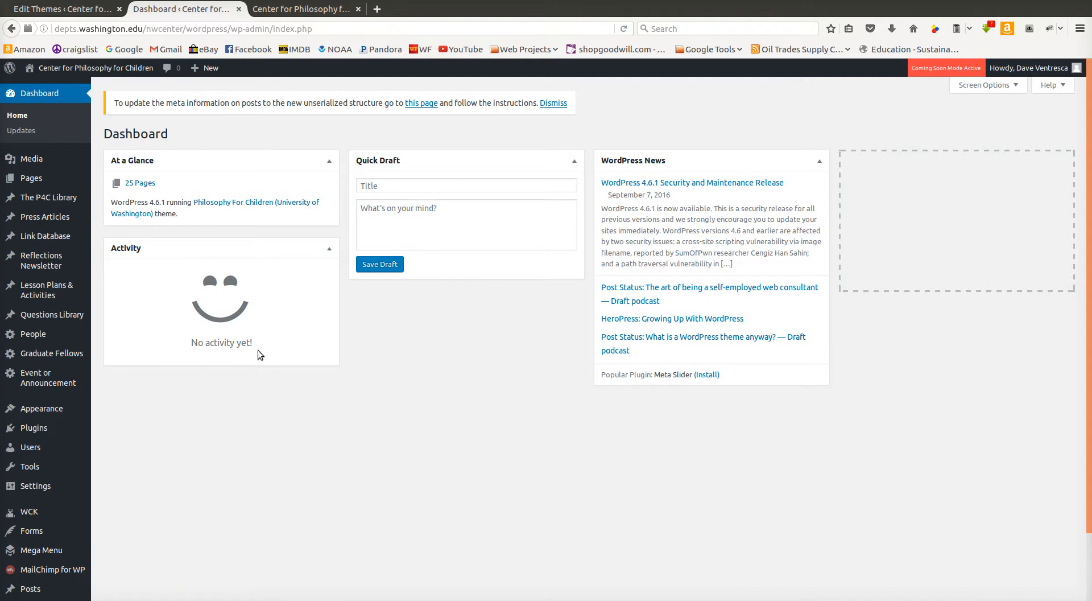
mouse_move(33, 186)
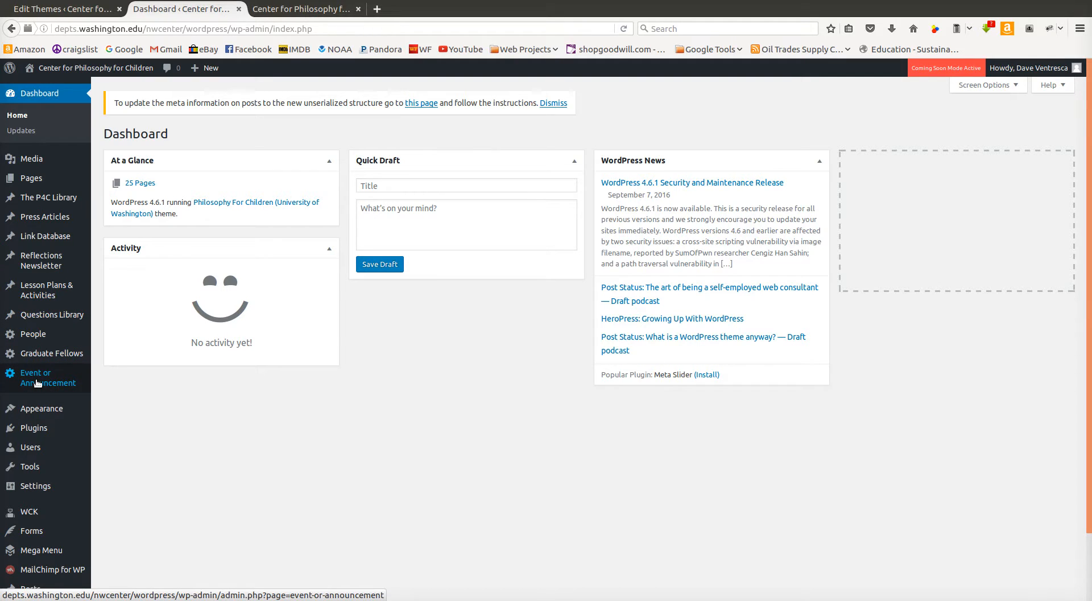
left_click(36, 383)
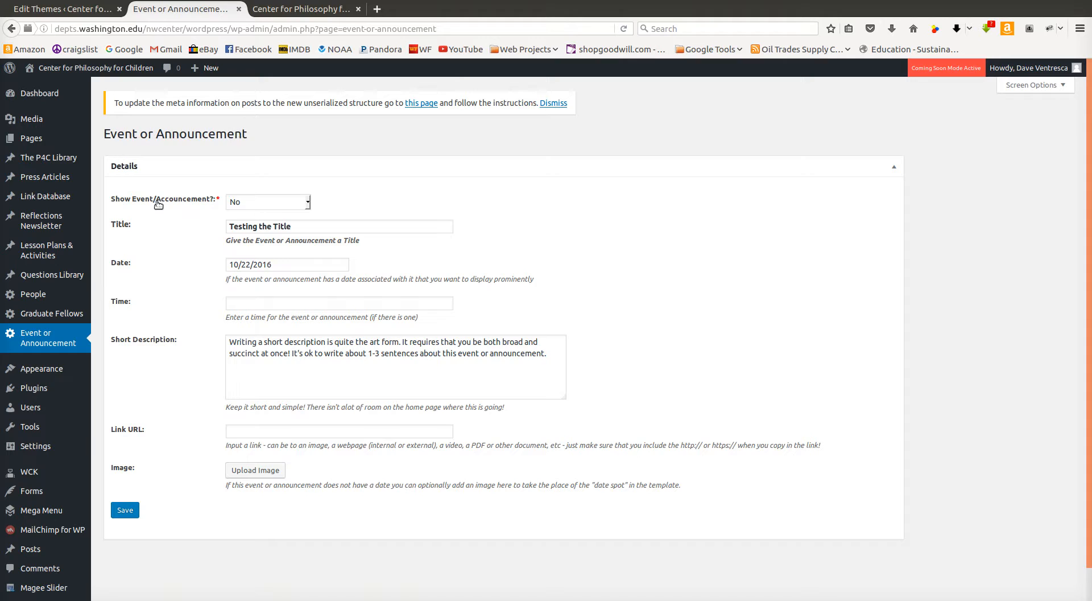
- Set Show Event/Announcement to Yes, save the settings, and view the site's home page
left_click(258, 203)
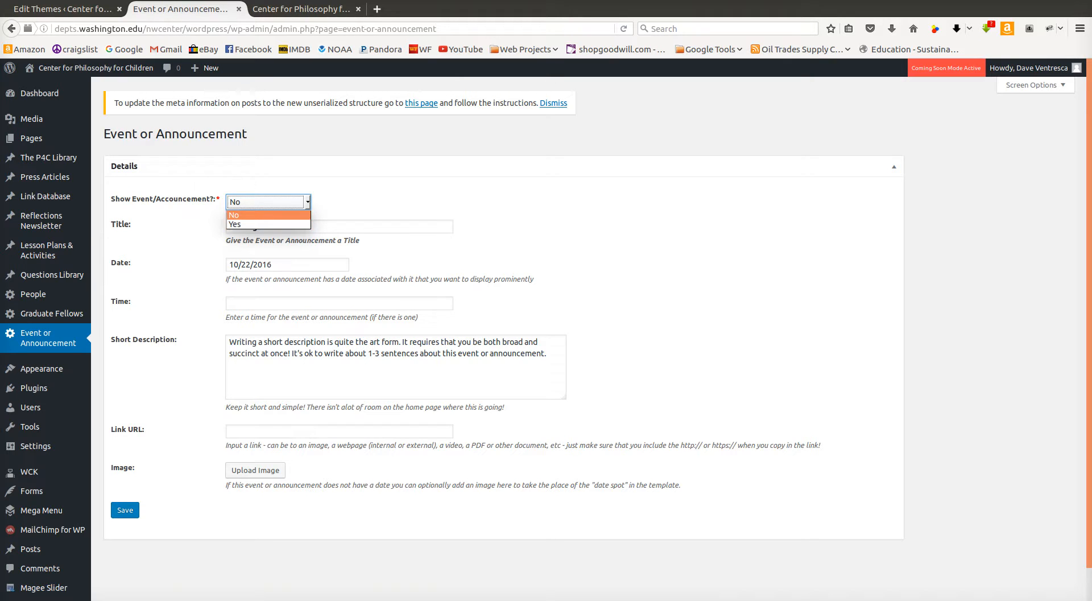
left_click(323, 12)
left_click(323, 12)
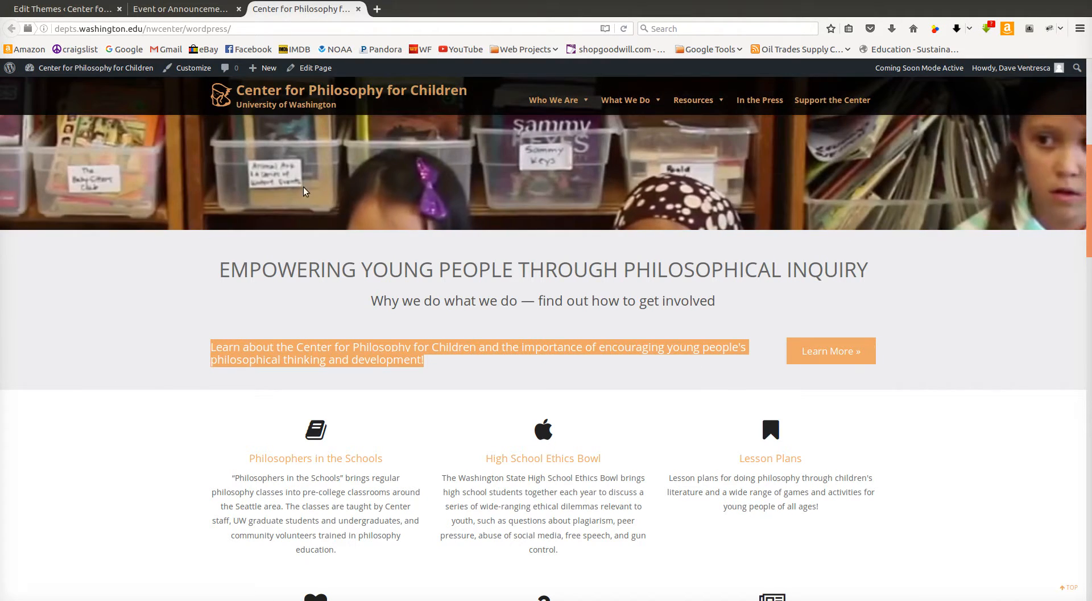
left_click(180, 9)
left_click(240, 202)
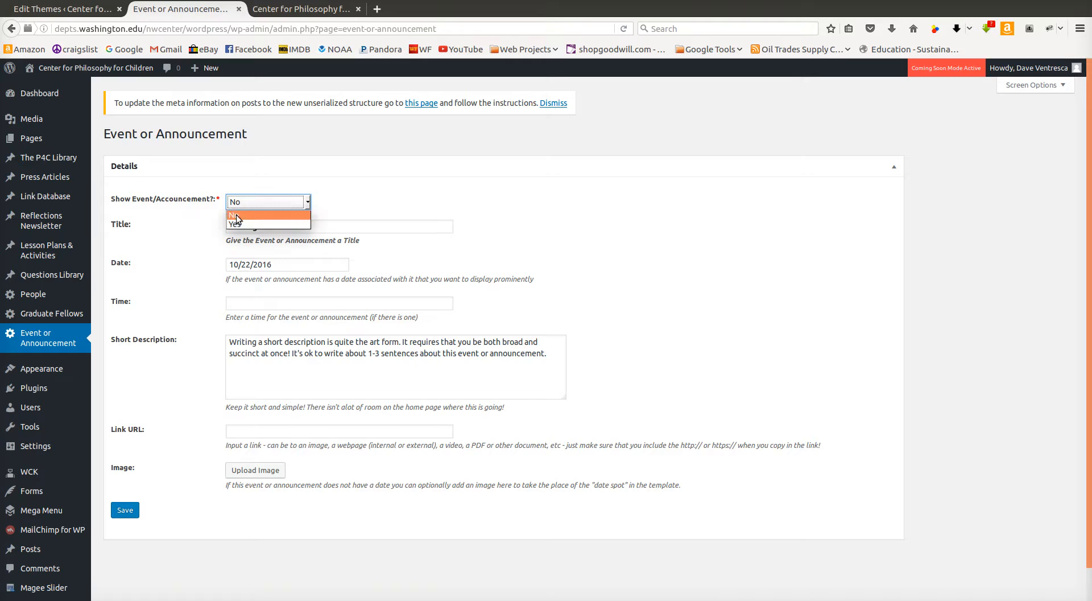
left_click(237, 221)
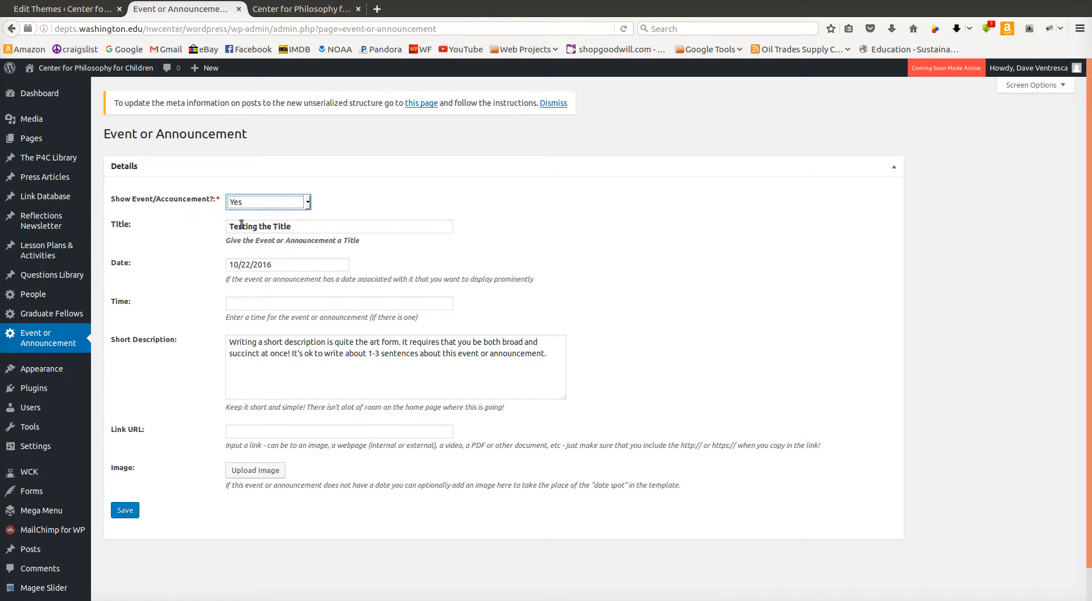
left_click(132, 510)
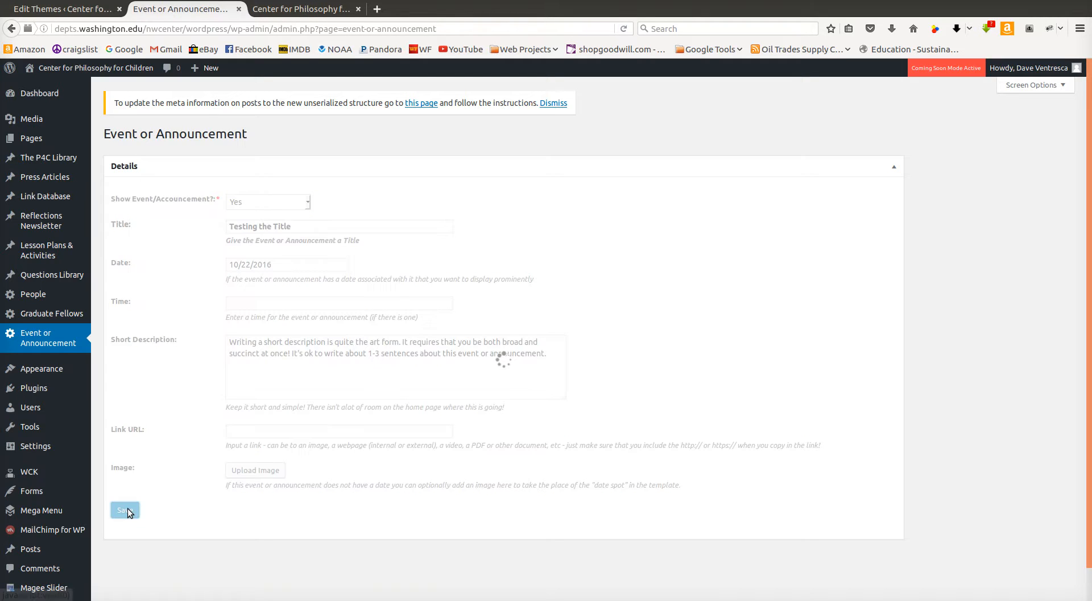
left_click(312, 9)
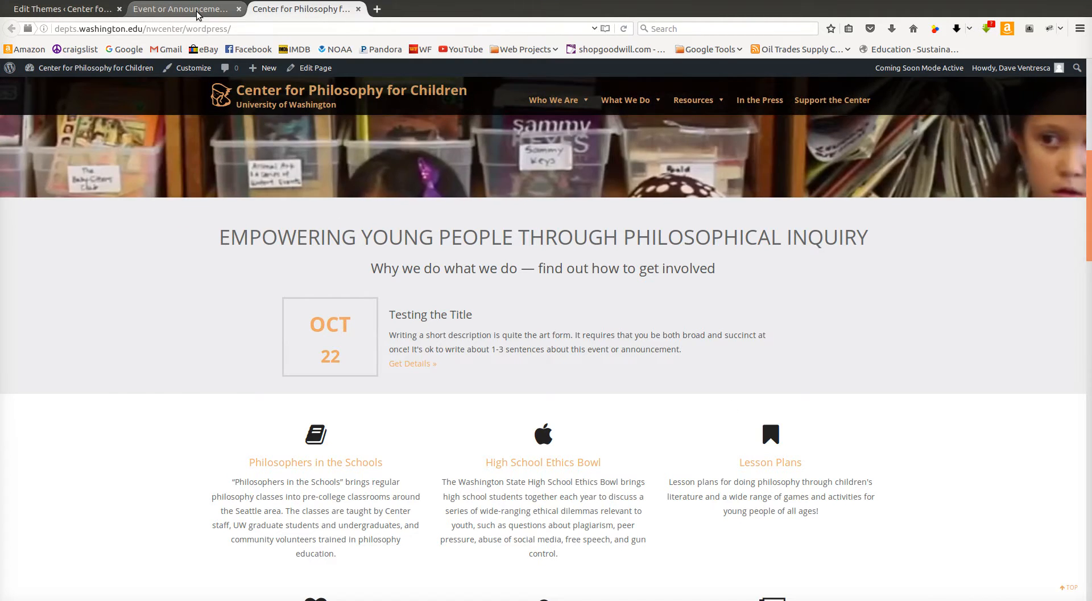
- Switch to Gmail in a new browser tab, open the "Admin Menu Reorder" conversation and read the October 6 event request and invitation
left_click(196, 11)
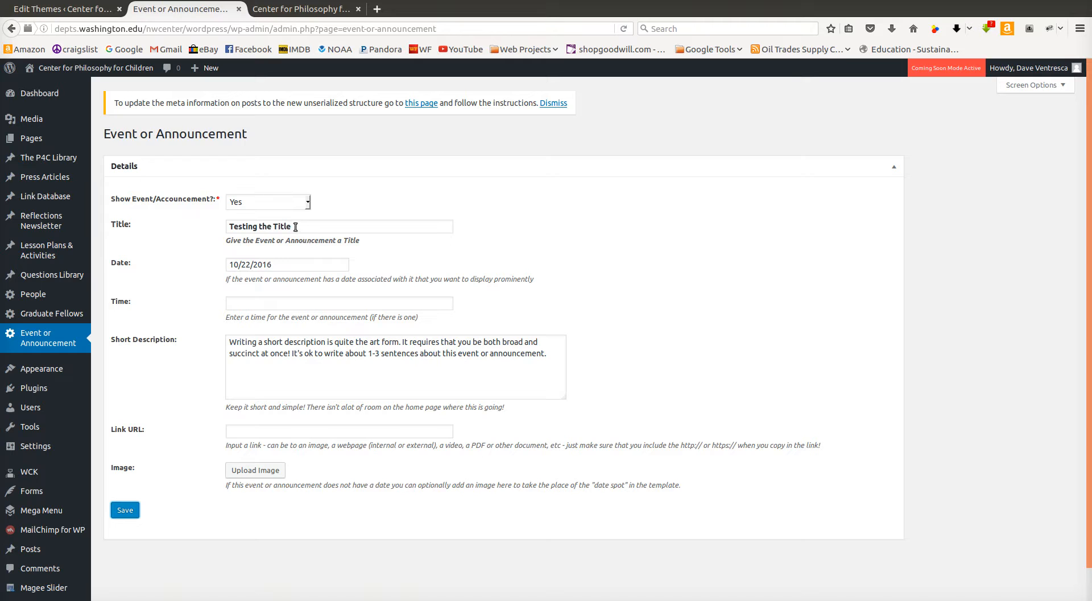
left_click_drag(295, 227, 228, 221)
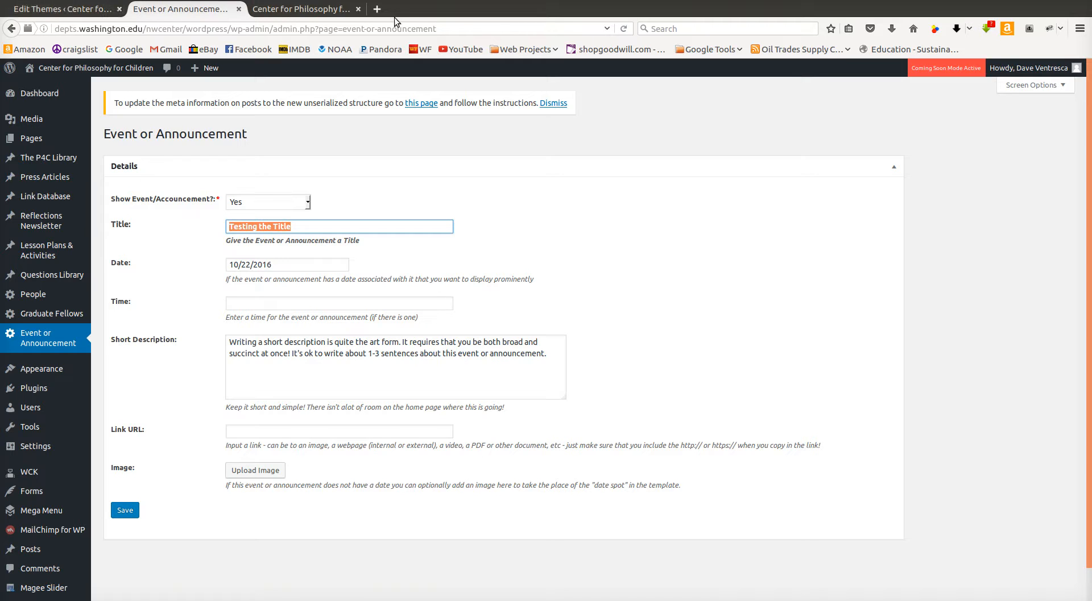
left_click(377, 9)
left_click(174, 54)
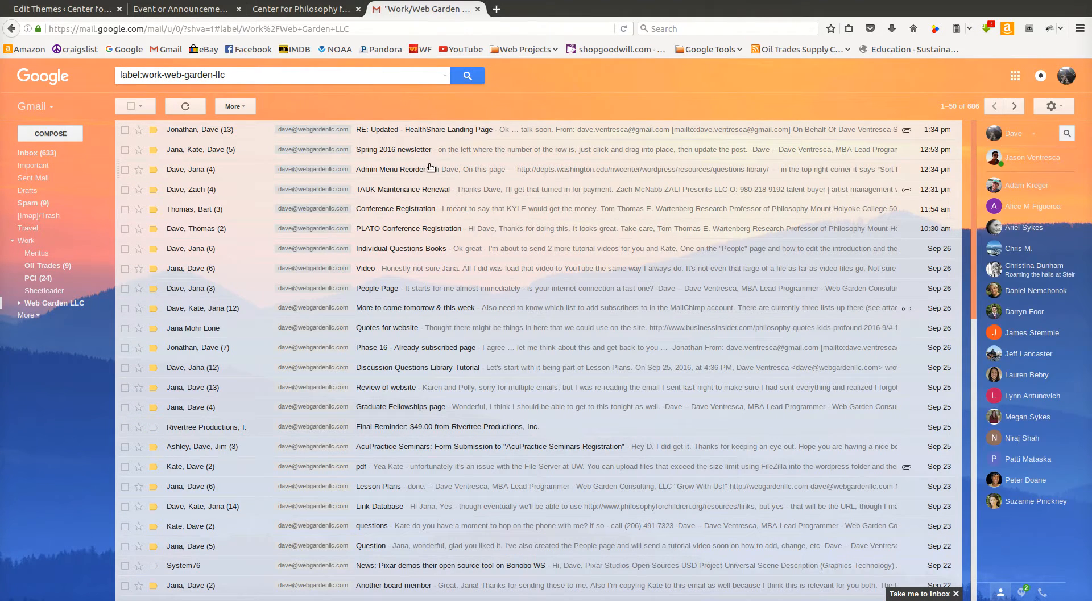
left_click(435, 169)
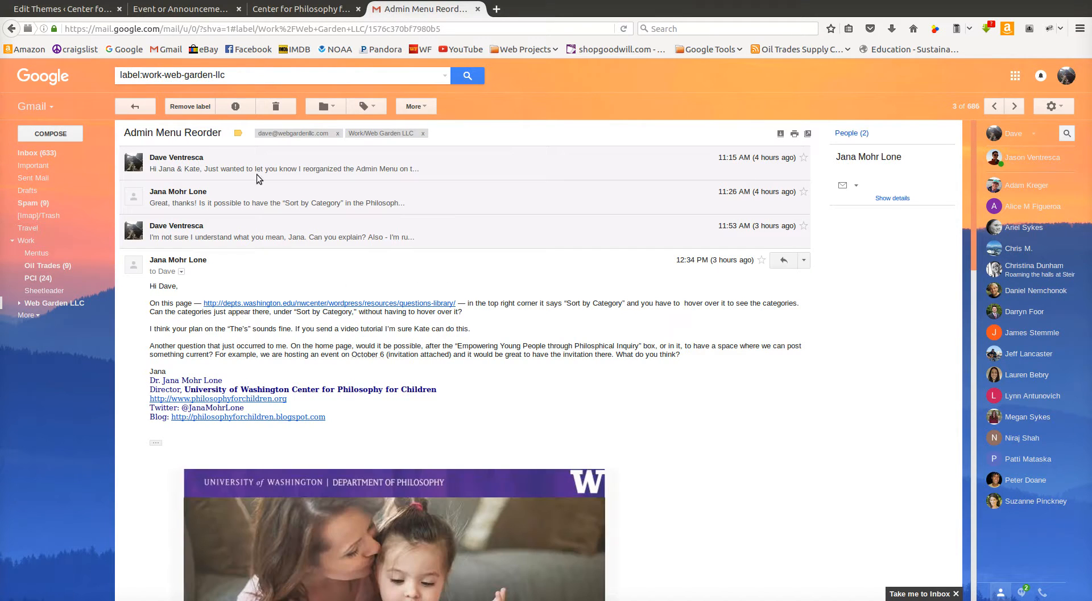
scroll(540, 301, "down", 3)
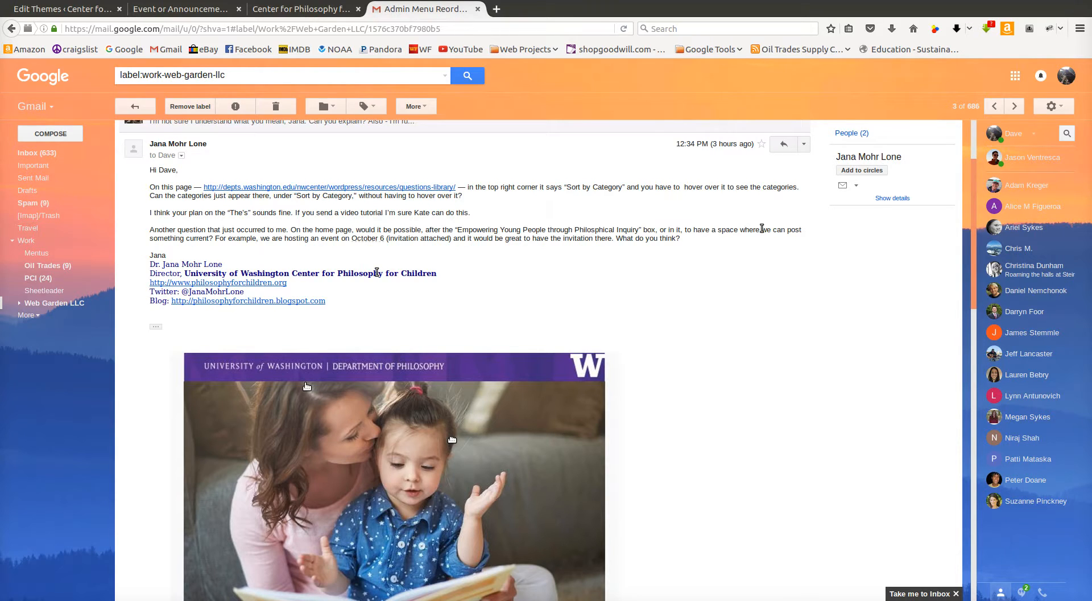
scroll(686, 291, "down", 3)
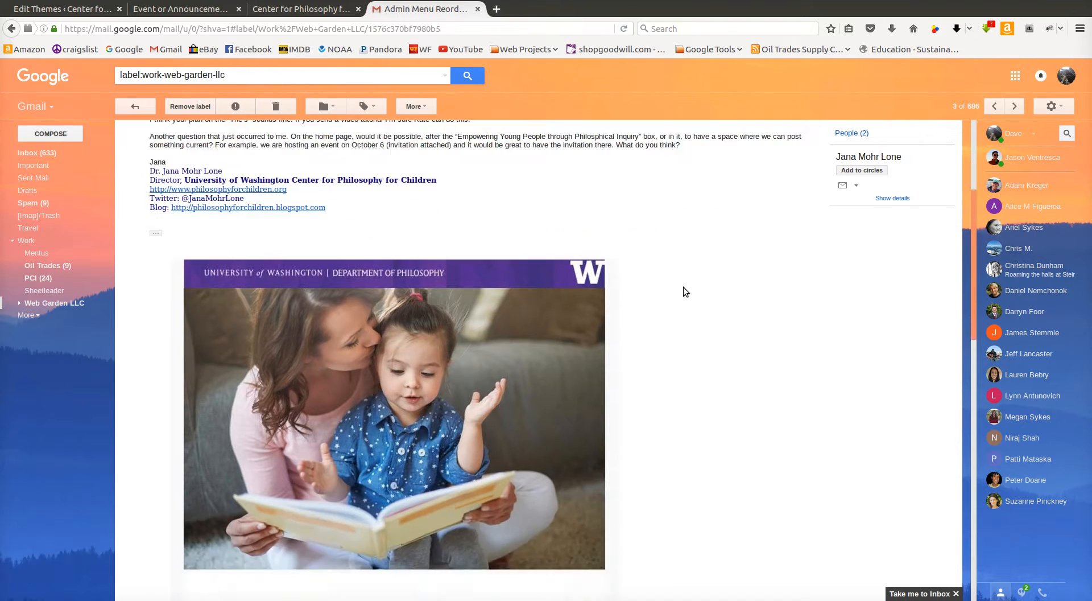
scroll(684, 290, "down", 3)
scroll(684, 290, "up", 4)
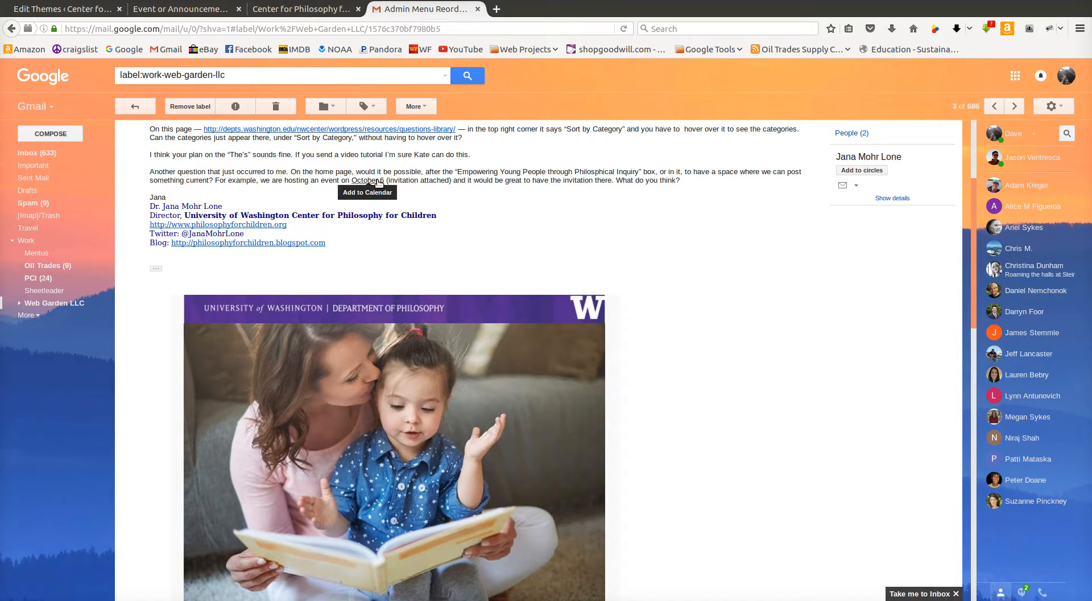
scroll(745, 296, "down", 3)
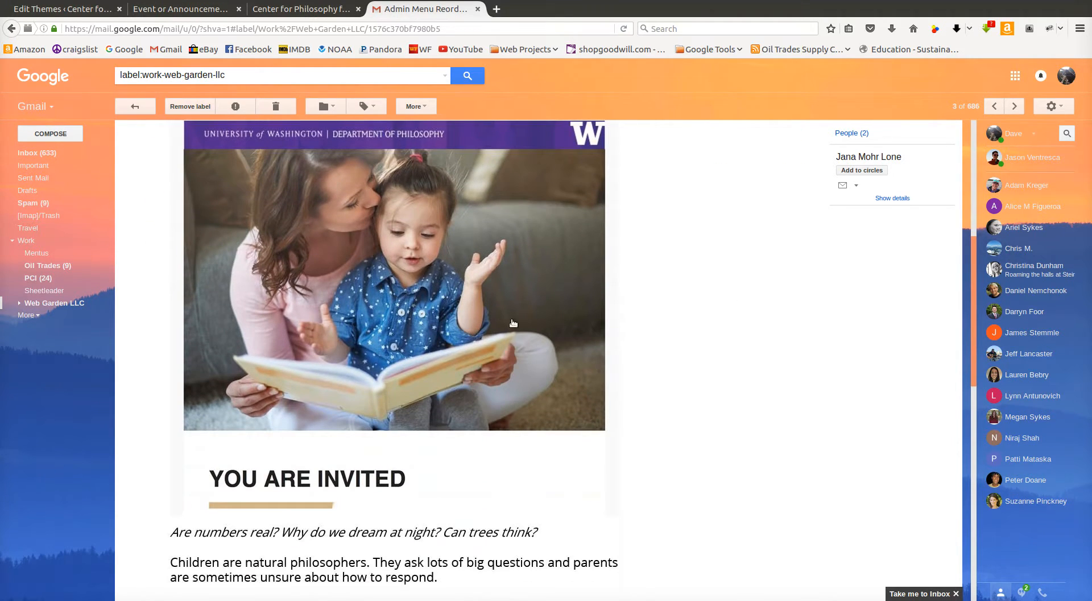
- Save the invitation image from the email to the Downloads folder as p4c-oct6-event.jpg
right_click(413, 295)
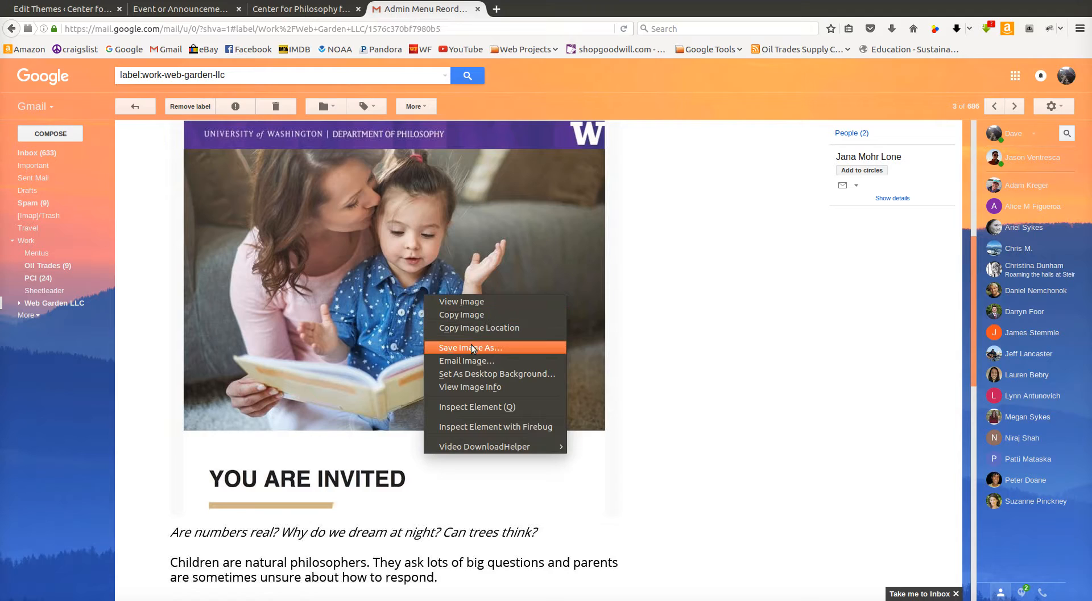
left_click(476, 343)
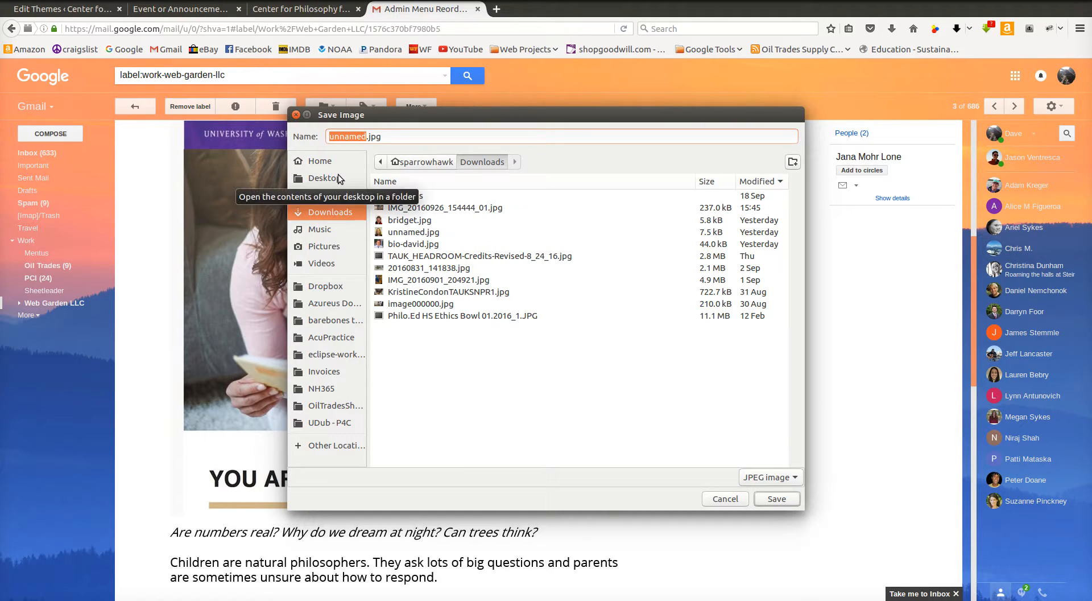
type("p4")
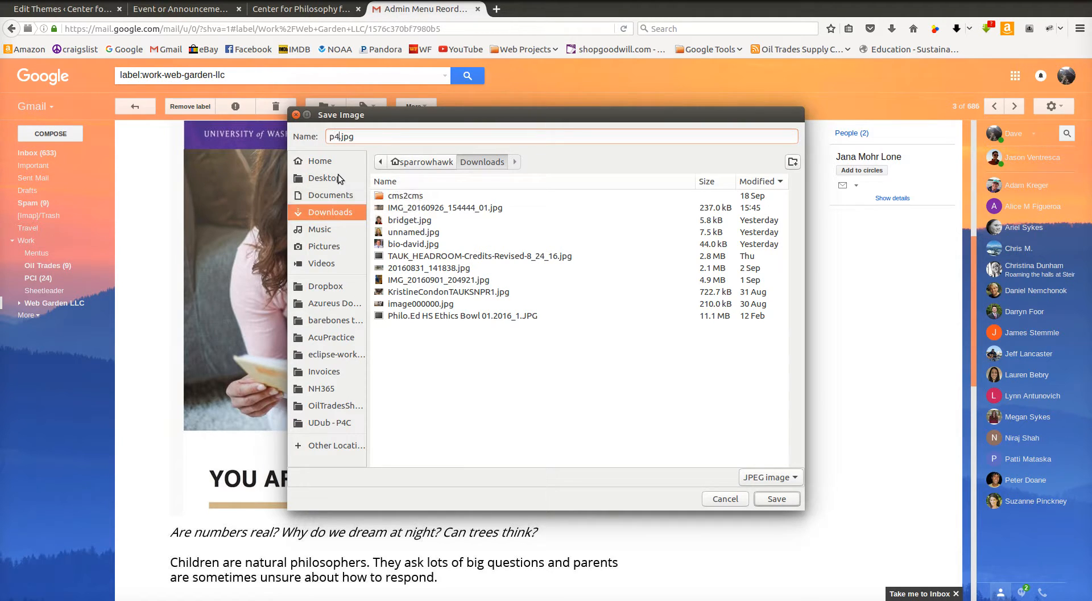
type("c-oct6-event")
key("Return")
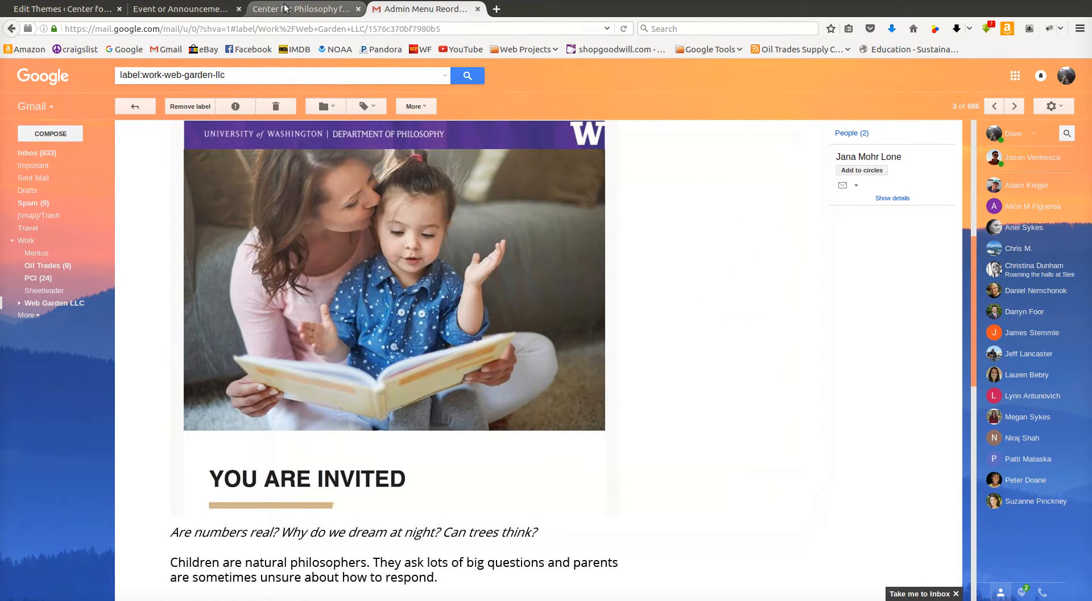
- Set the event date to 10/06/2016 on the WordPress Event or Announcement page
left_click(200, 9)
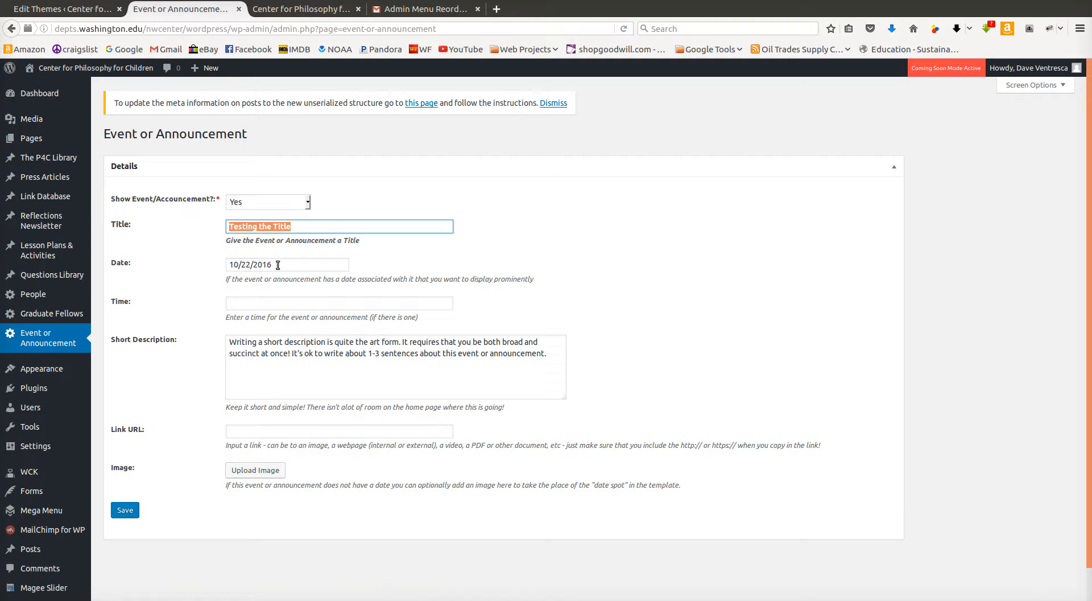
left_click_drag(277, 265, 229, 262)
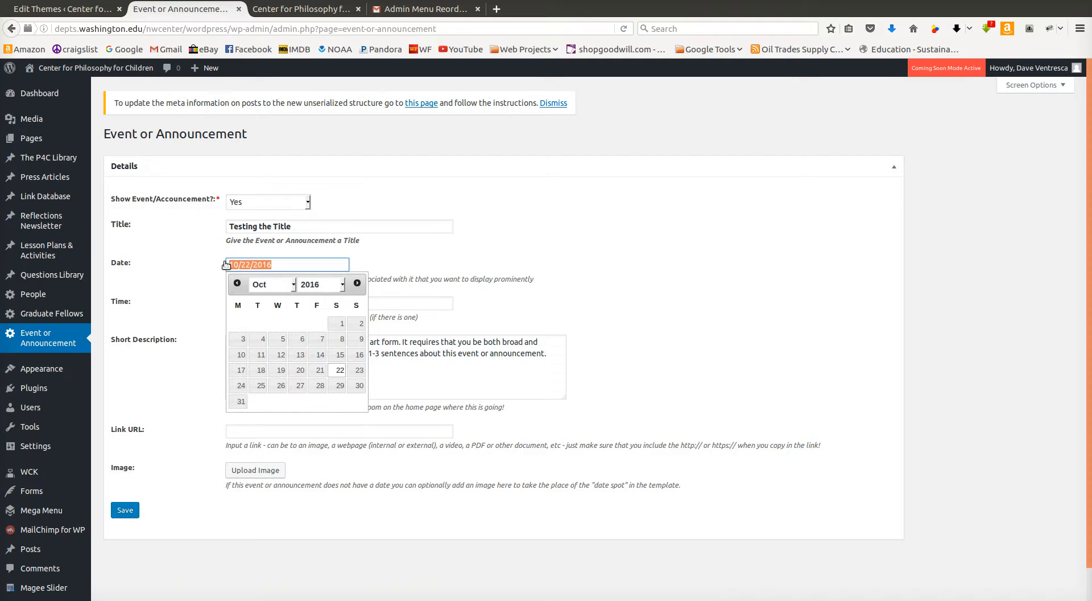
left_click(296, 338)
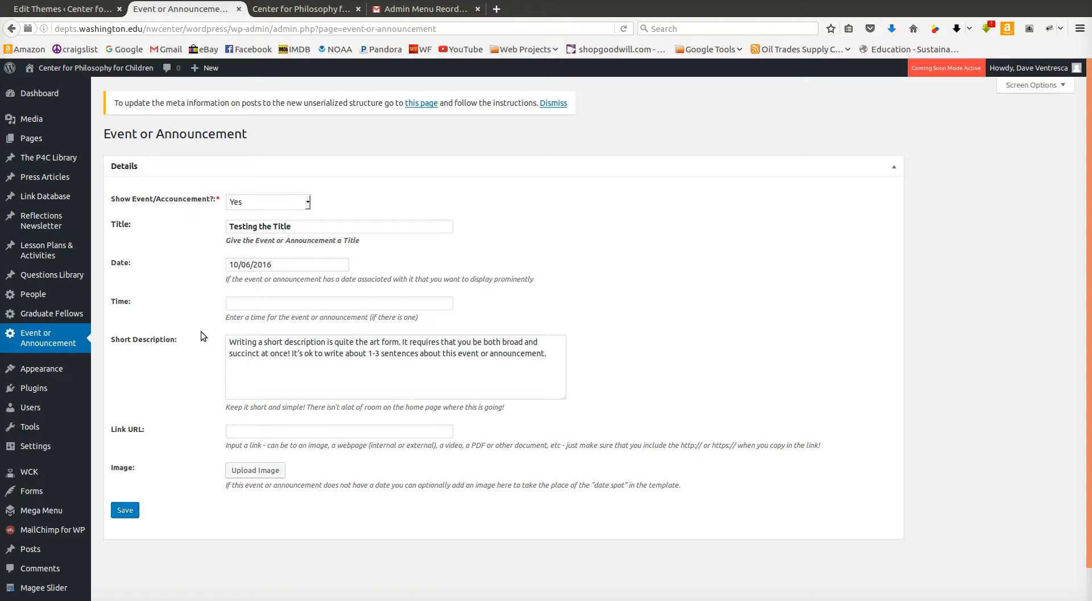
- Open the Media Library in a separate browser tab and upload p4c-oct6-event.jpg from the Downloads folder
mouse_move(56, 123)
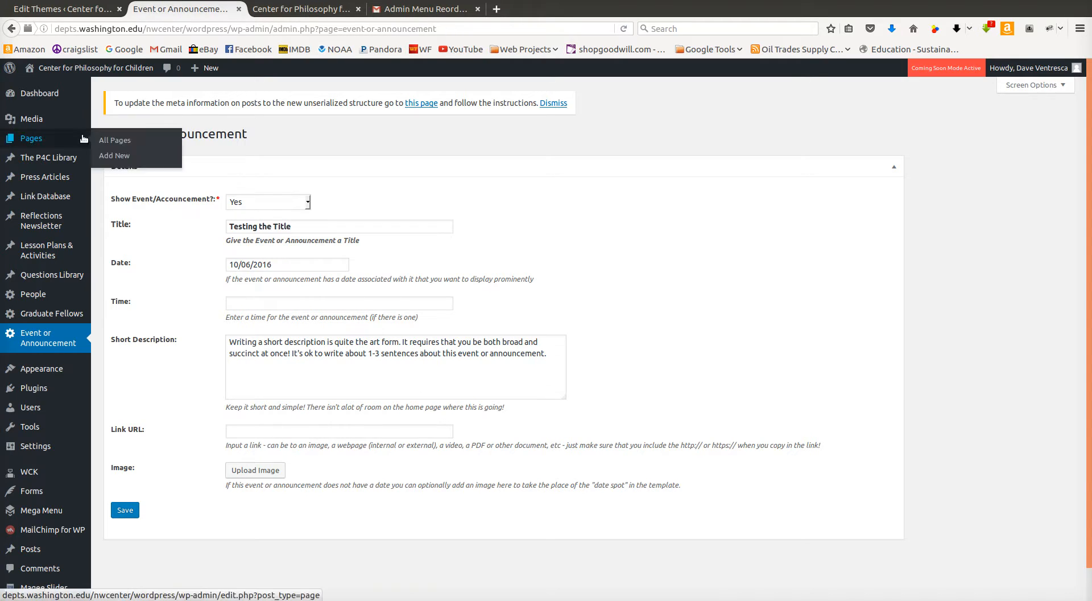
middle_click(57, 124)
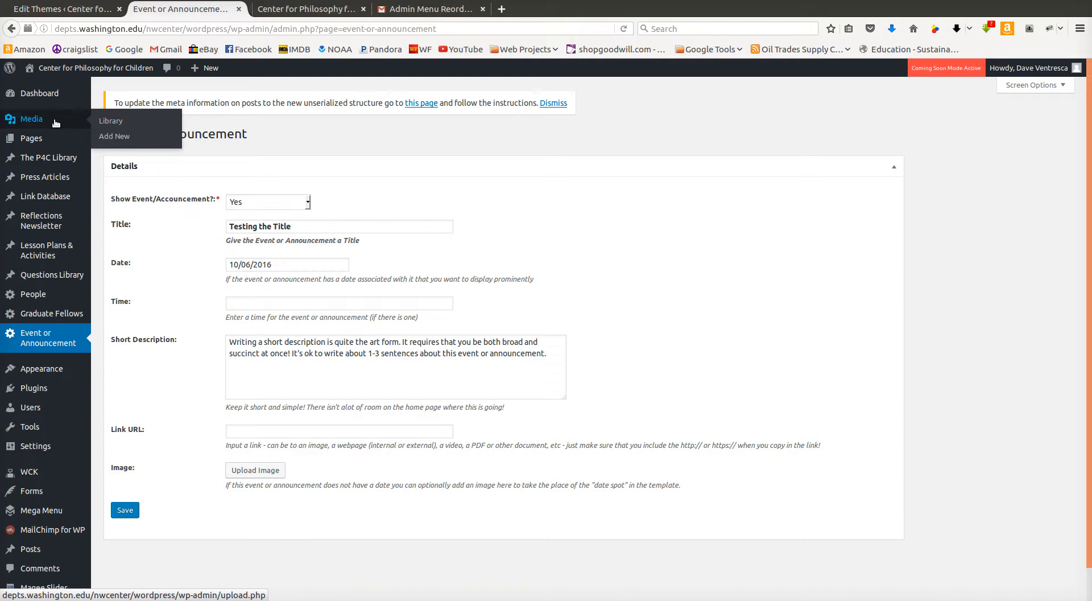
left_click(302, 10)
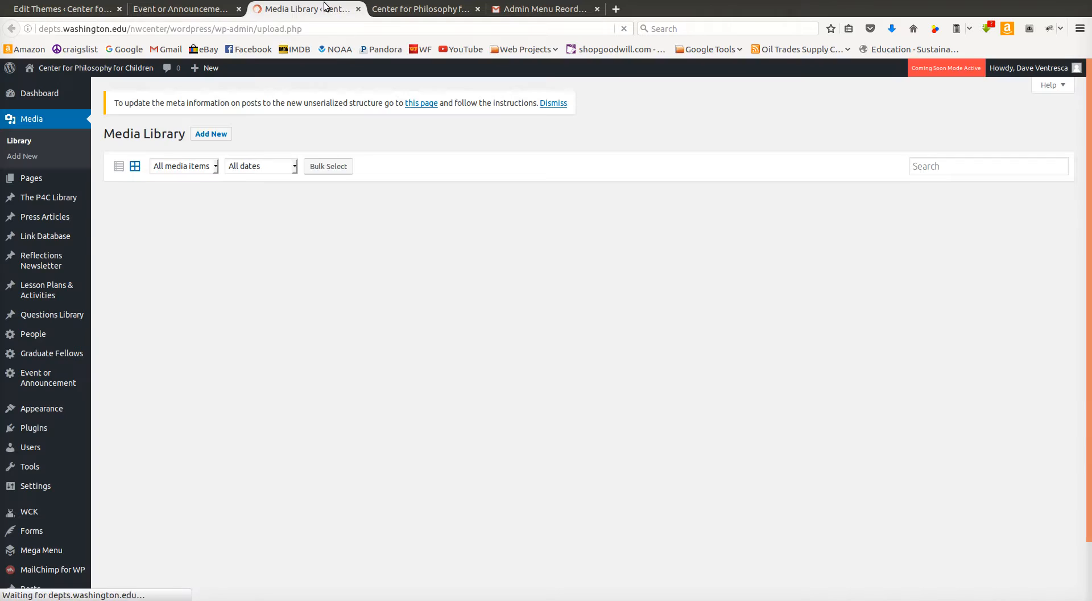
left_click(211, 134)
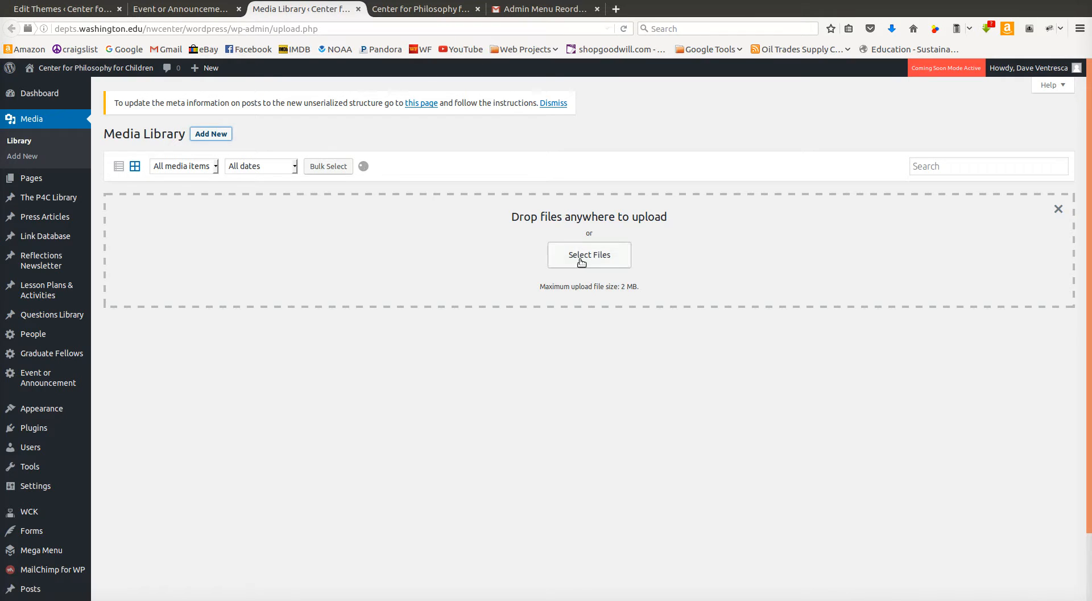
left_click(574, 253)
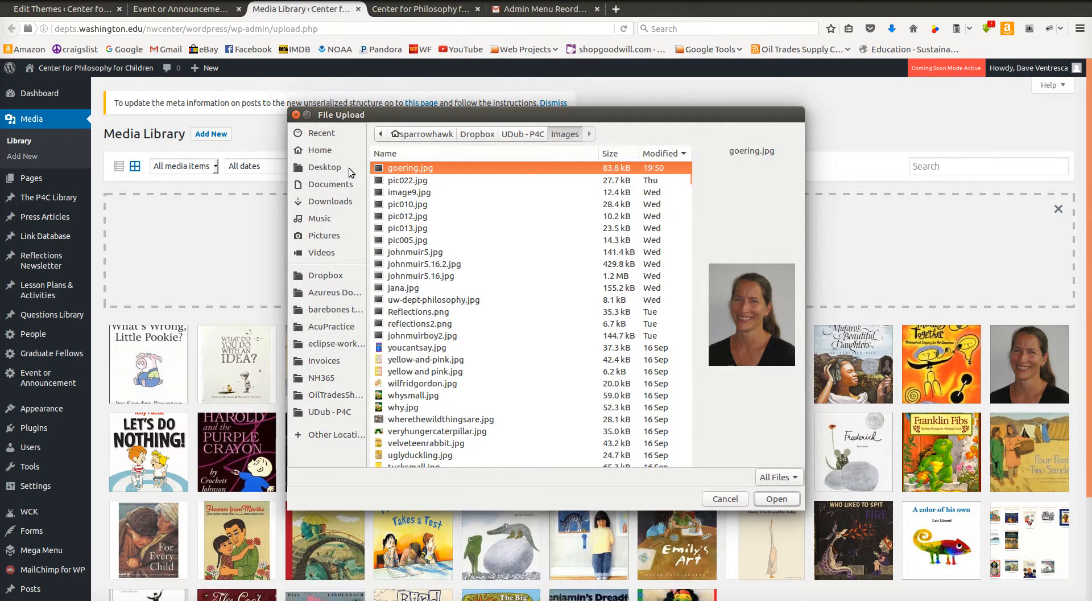
left_click(332, 202)
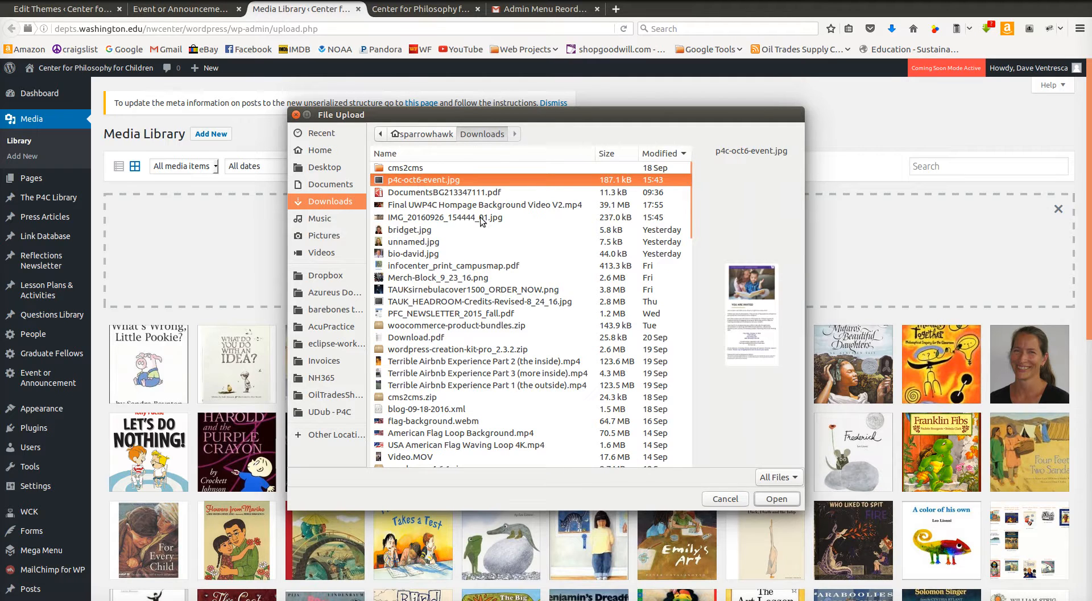
left_click(769, 499)
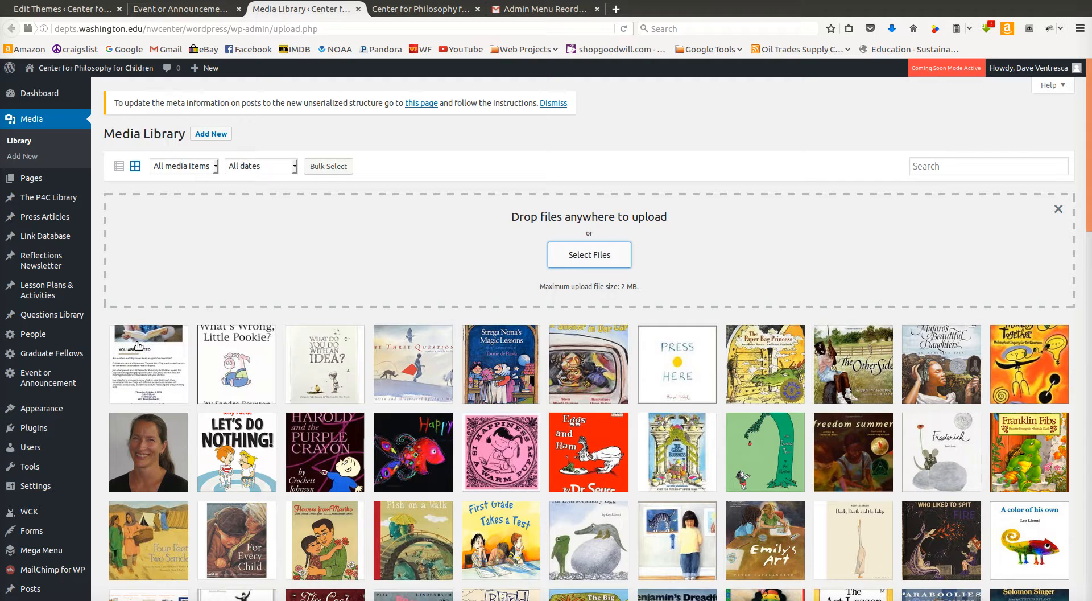
- Copy the file URL from the uploaded invitation's attachment details and return to the Event or Announcement form
left_click(148, 353)
left_click(911, 196)
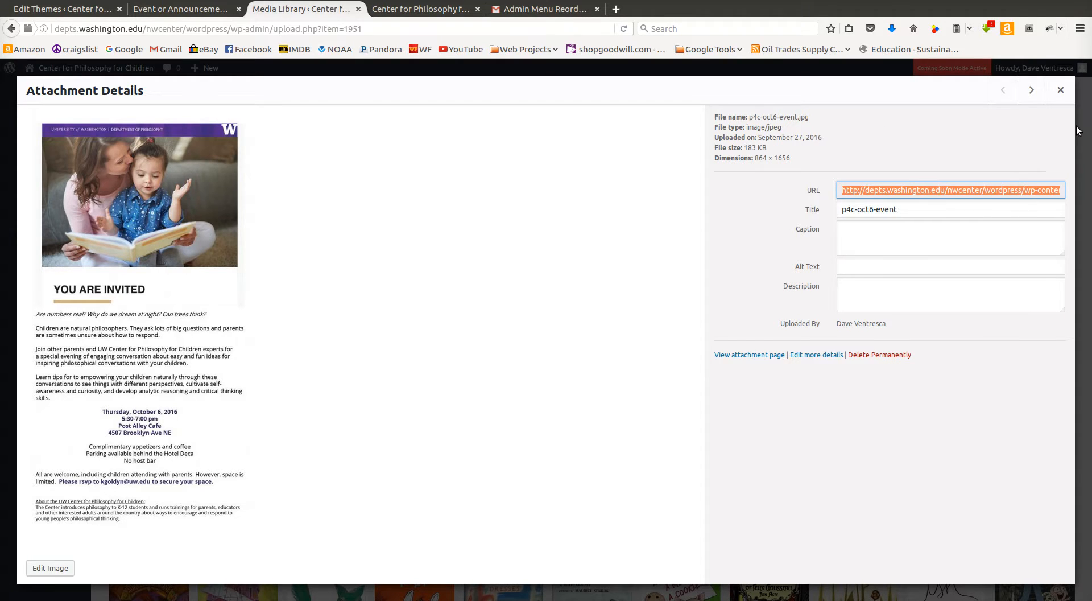
left_click(1060, 90)
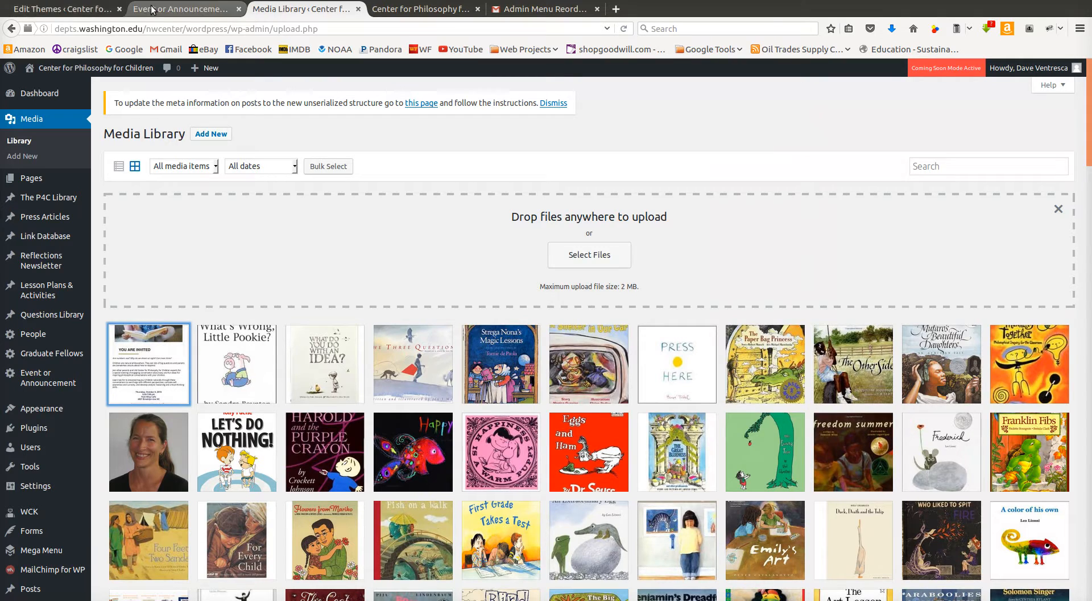
left_click(152, 9)
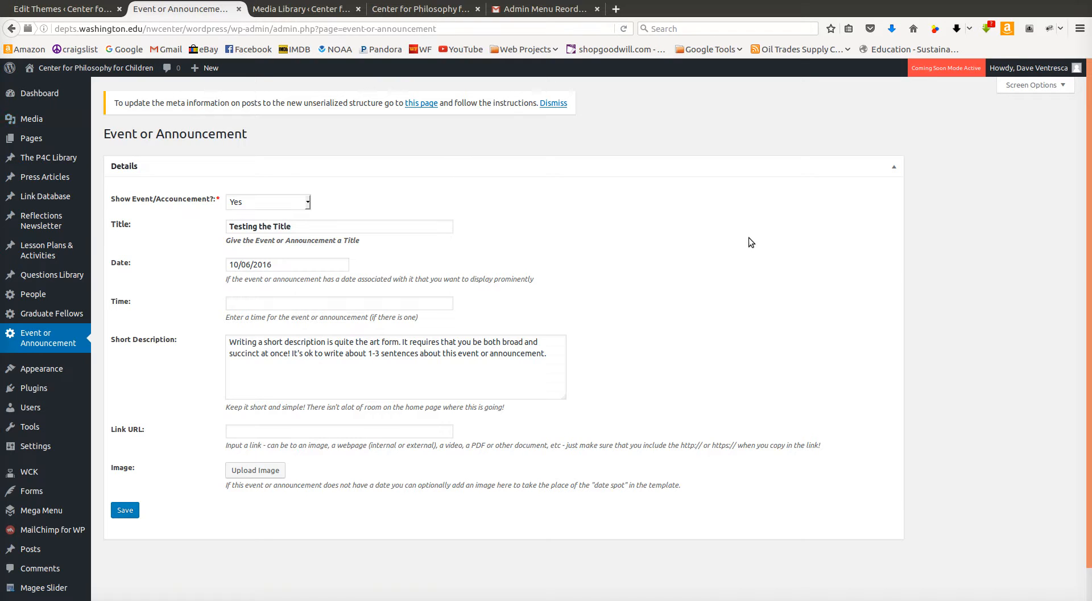
- Set the announcement's Link URL to the copied p4c-oct6-event.jpg file address and save the form
left_click(251, 429)
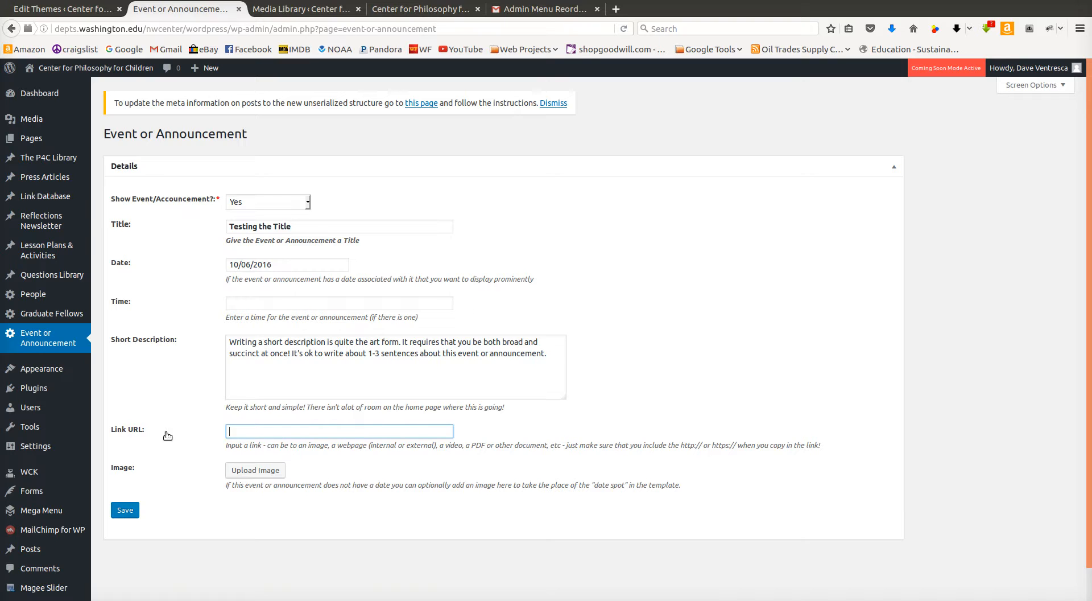
key("ctrl+v")
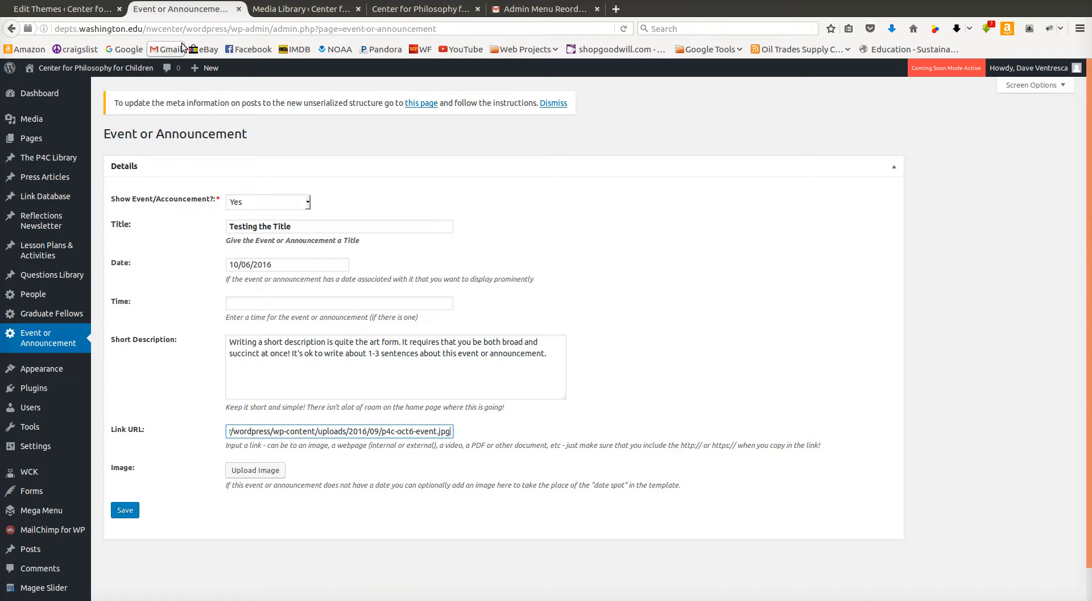
left_click_drag(157, 136, 230, 135)
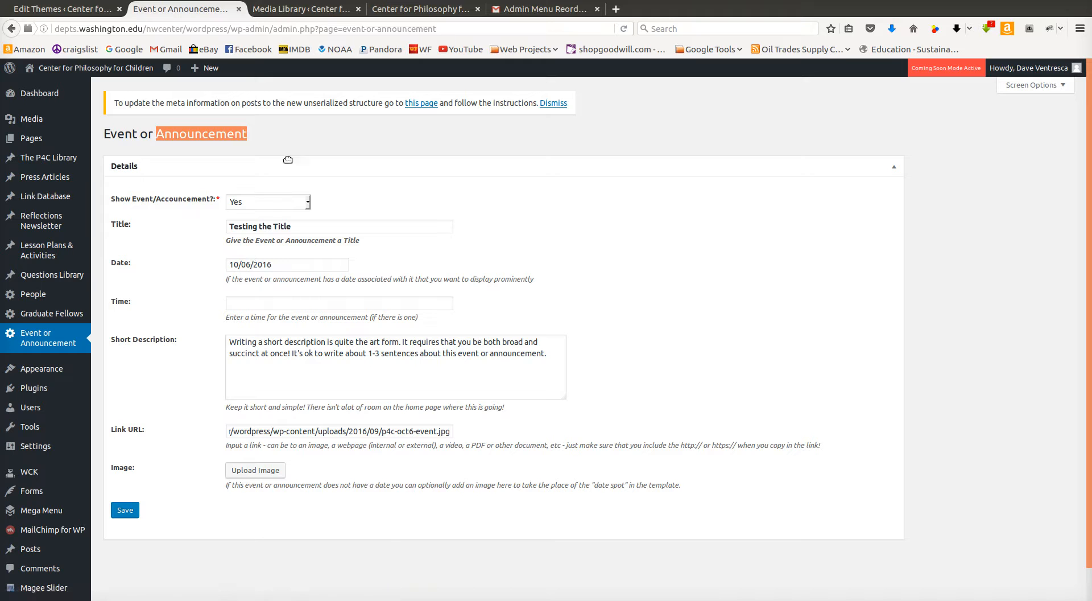
left_click(407, 9)
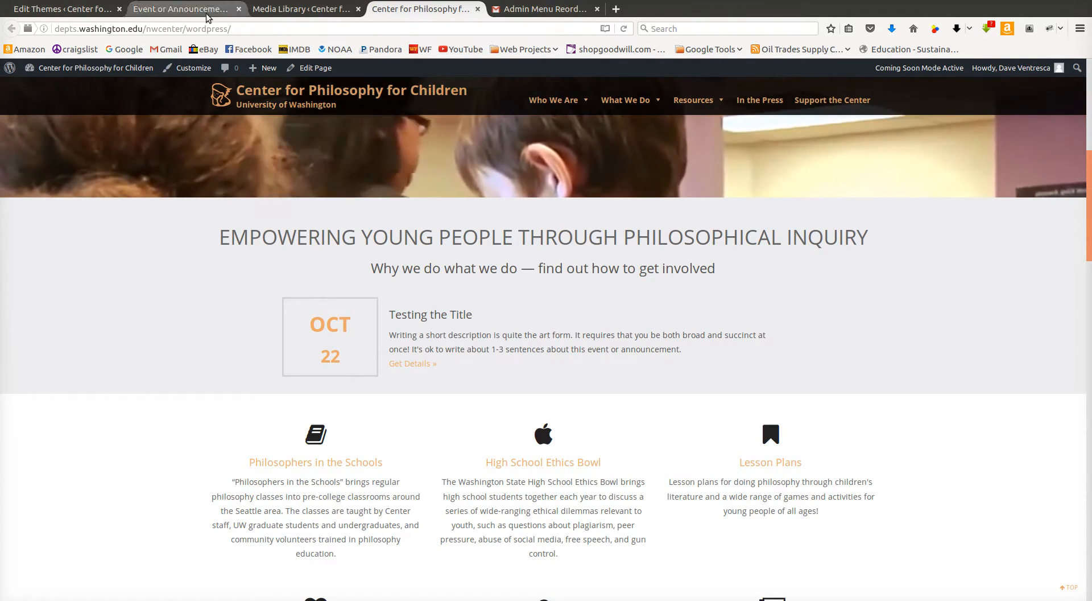
left_click(190, 9)
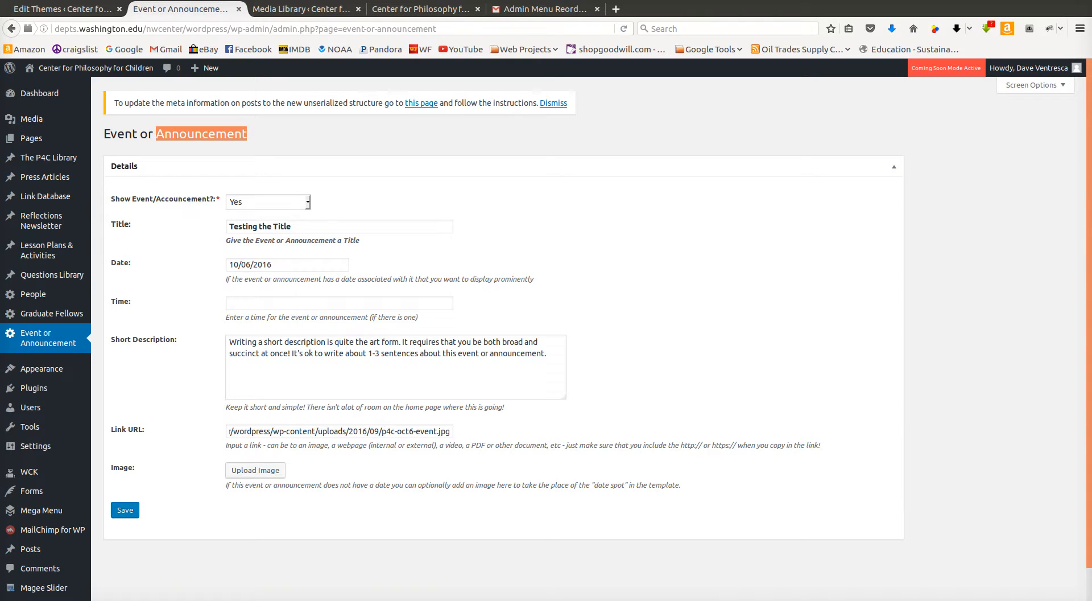
left_click(420, 9)
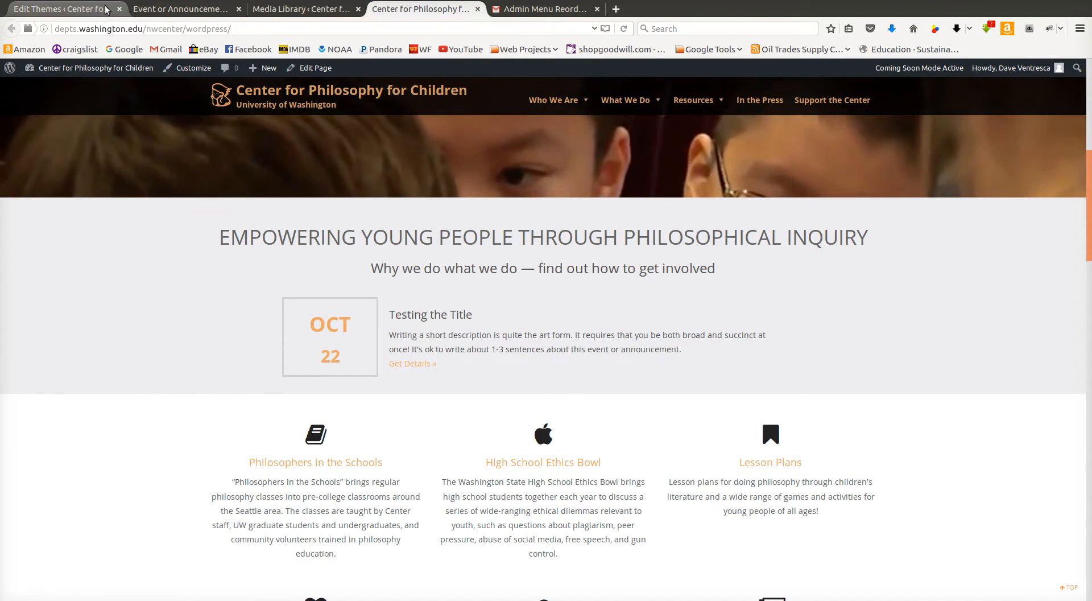
left_click(172, 7)
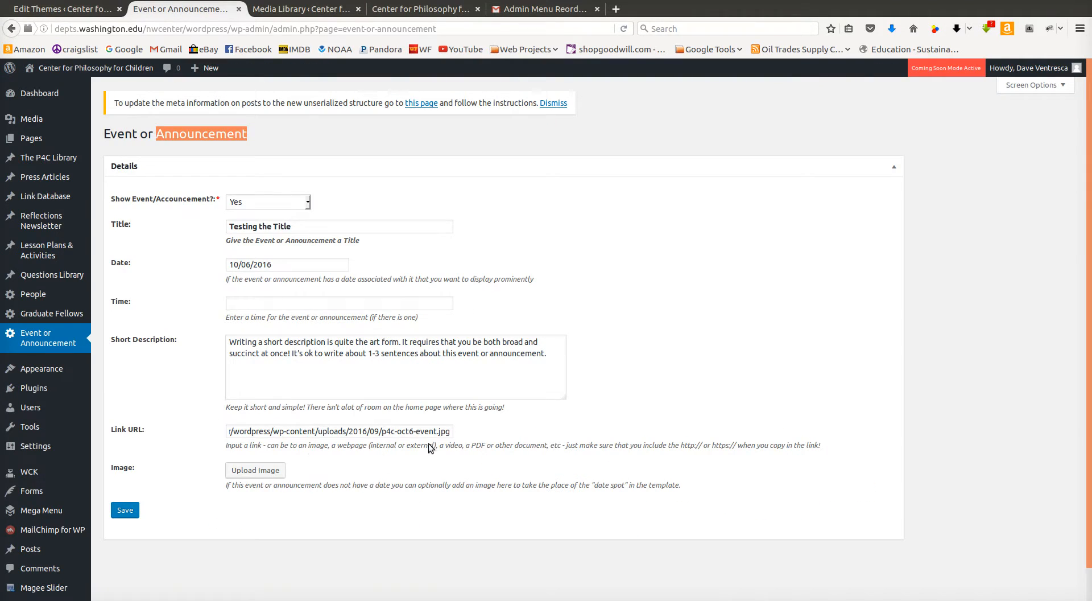
left_click(129, 511)
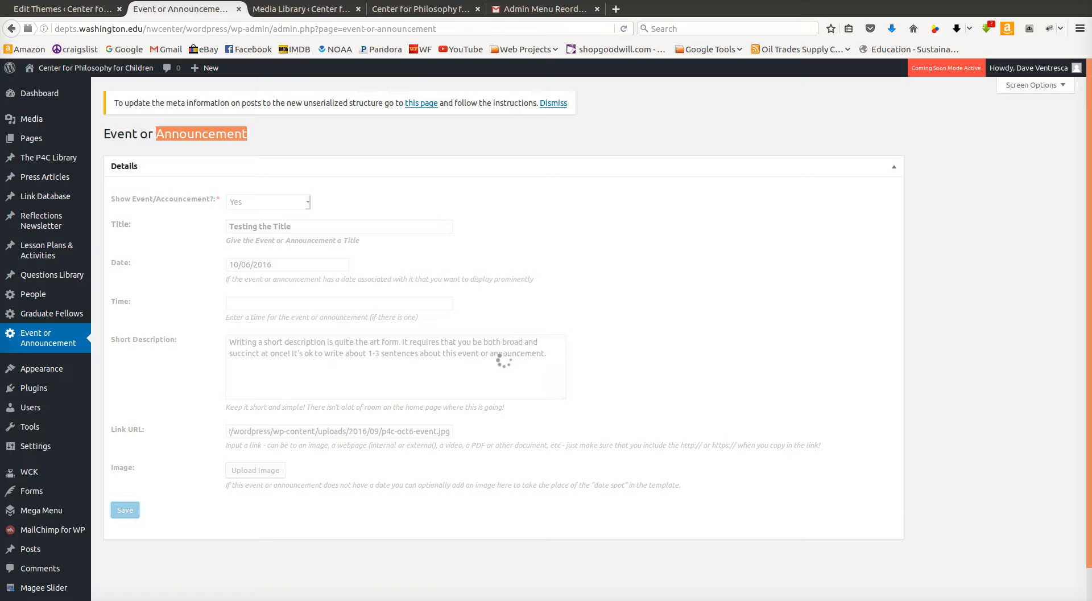
- Reload the home page and check that the announcement's Get Details link opens the invitation image, closing the preview when done
left_click(418, 8)
left_click(624, 29)
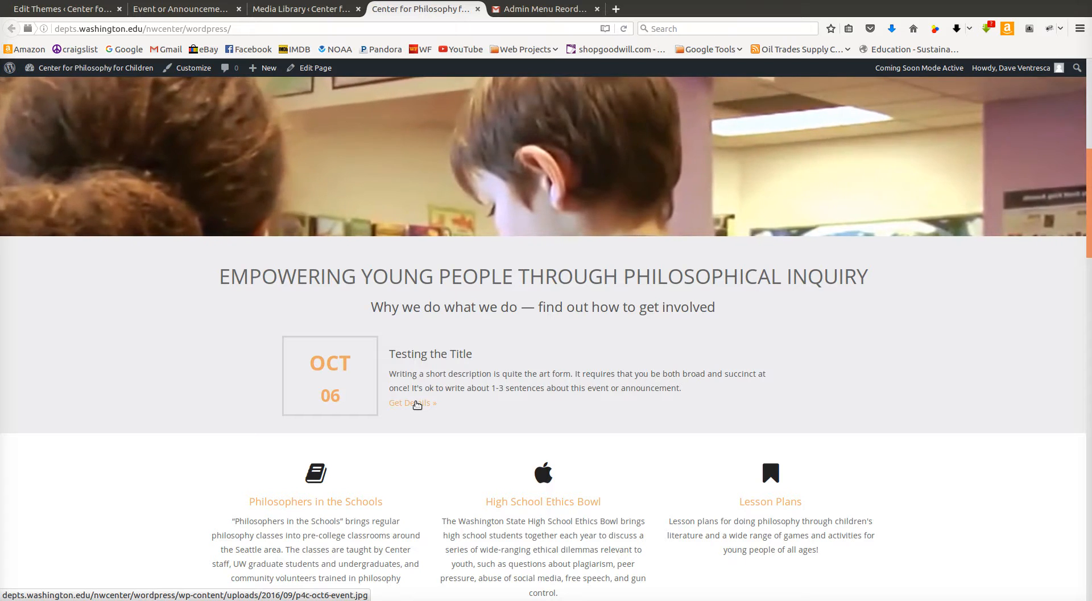
left_click(416, 403)
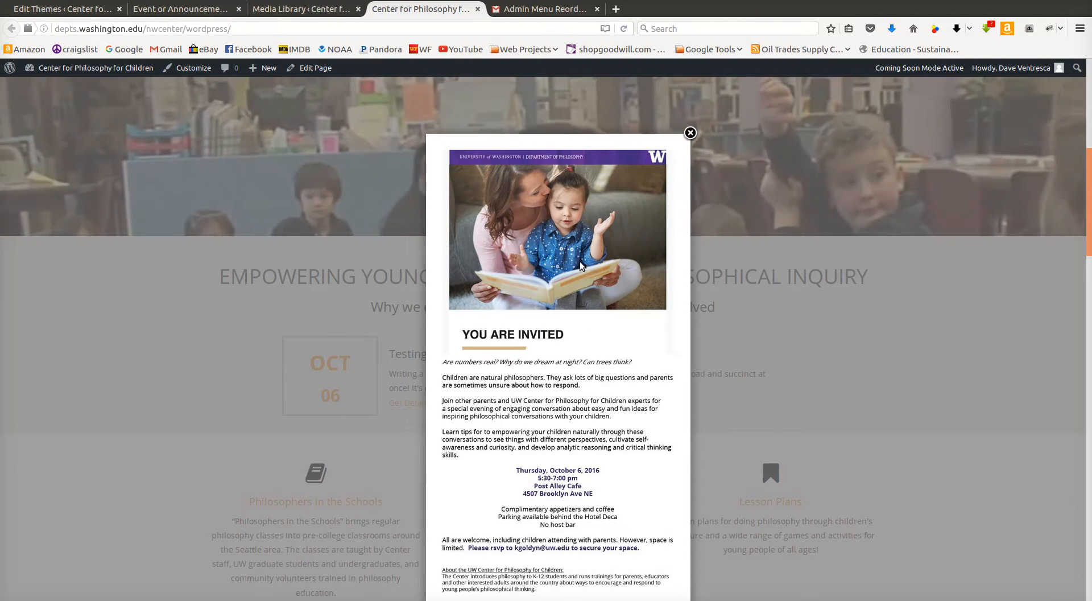
right_click(572, 222)
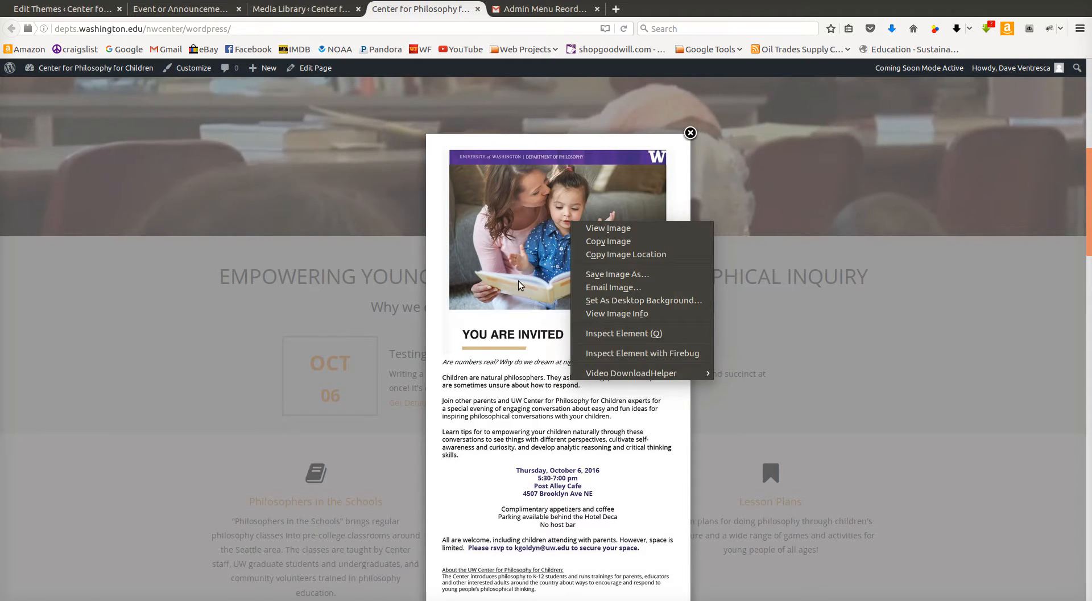
left_click(518, 281)
right_click(569, 253)
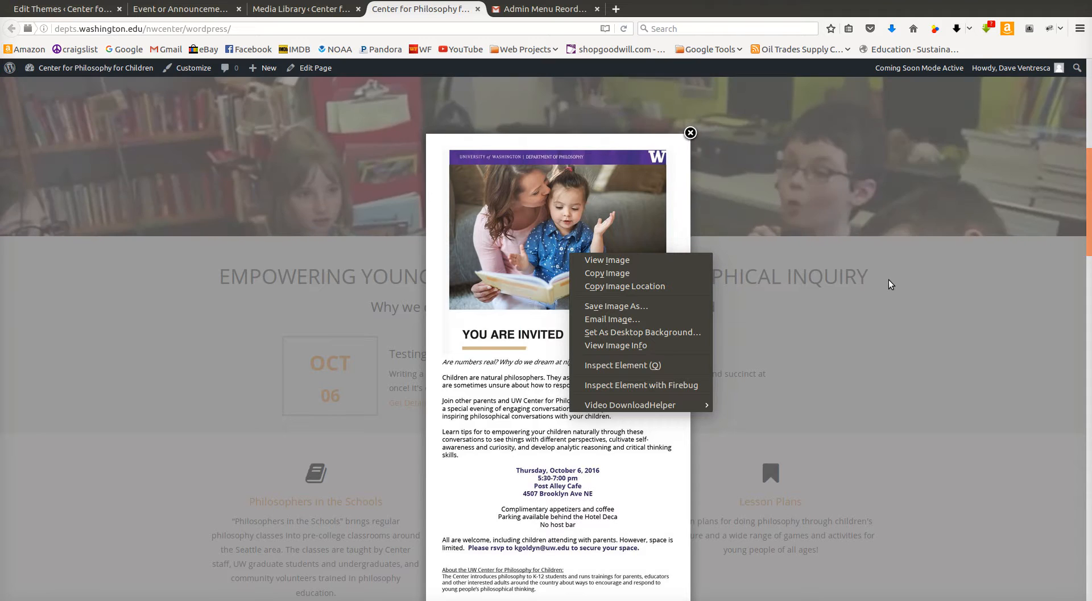
left_click(902, 269)
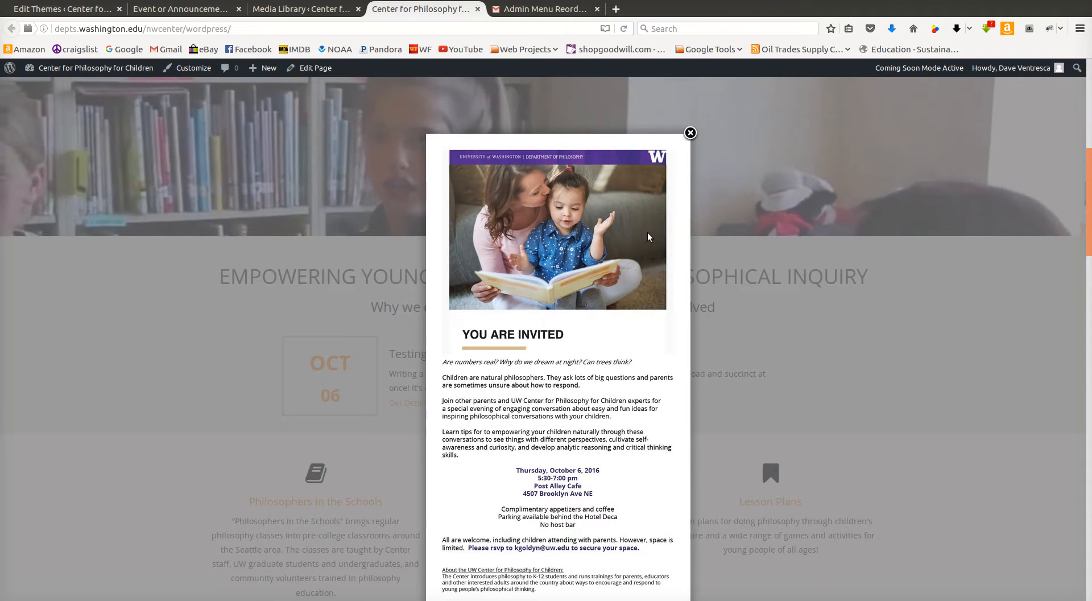
left_click(690, 133)
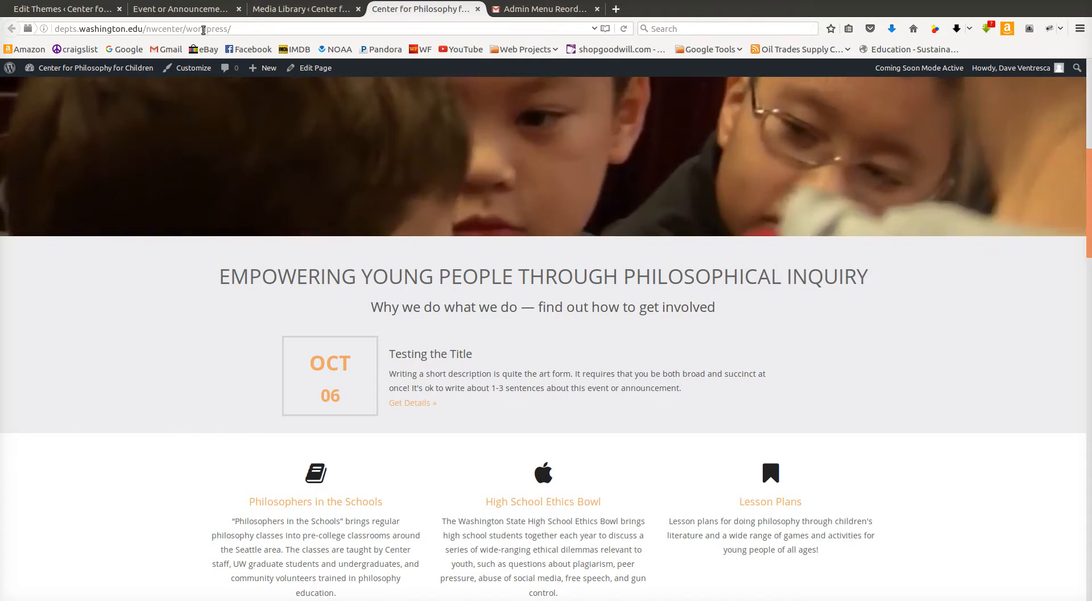
- View the invitation image once more through the announcement's details link and close it
left_click(45, 8)
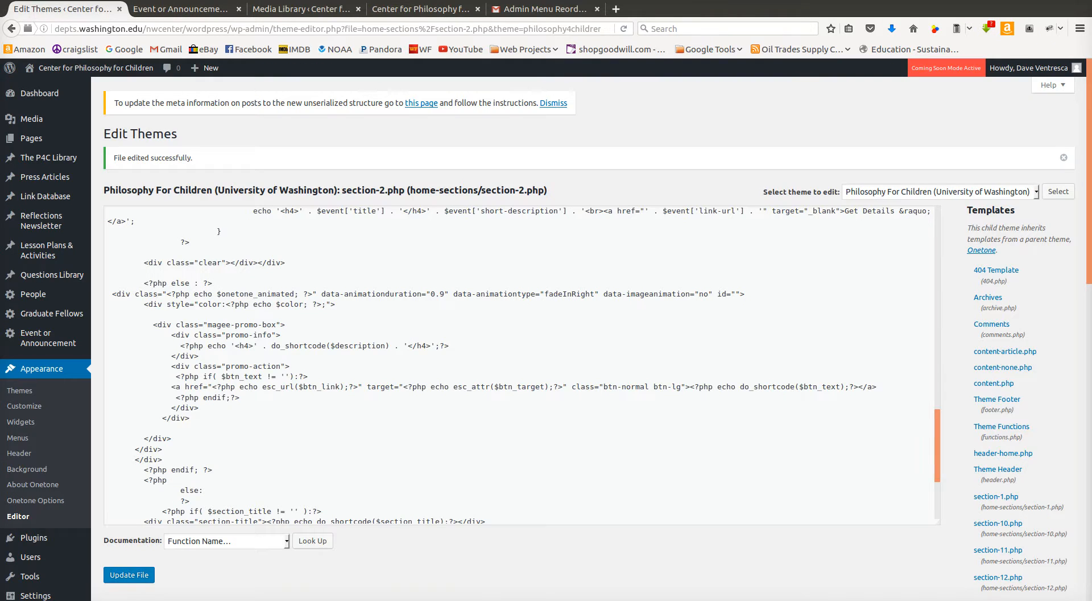
left_click(410, 9)
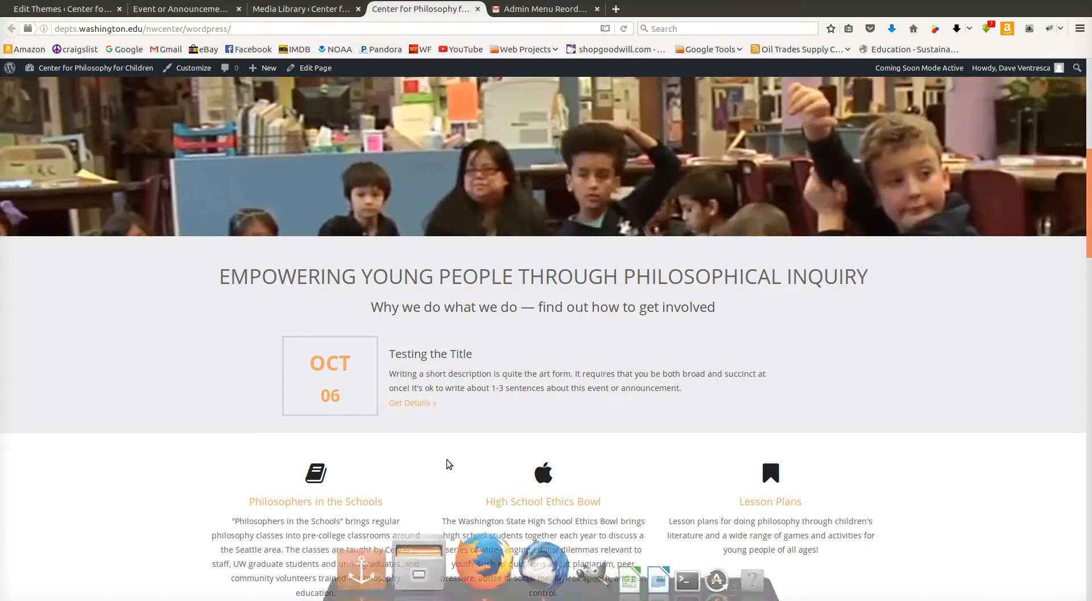
left_click(426, 404)
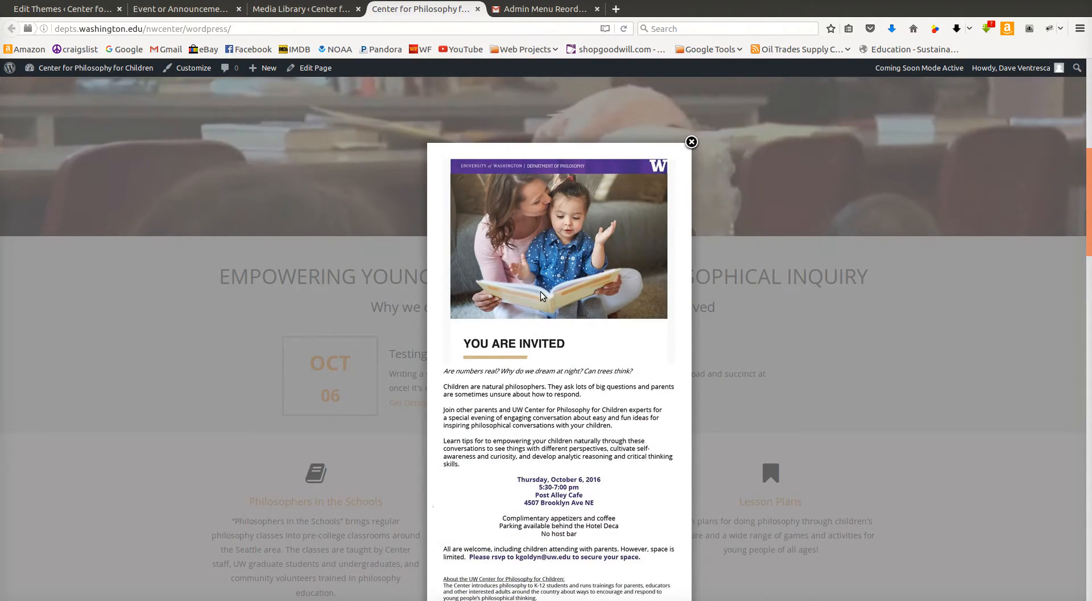
left_click(692, 142)
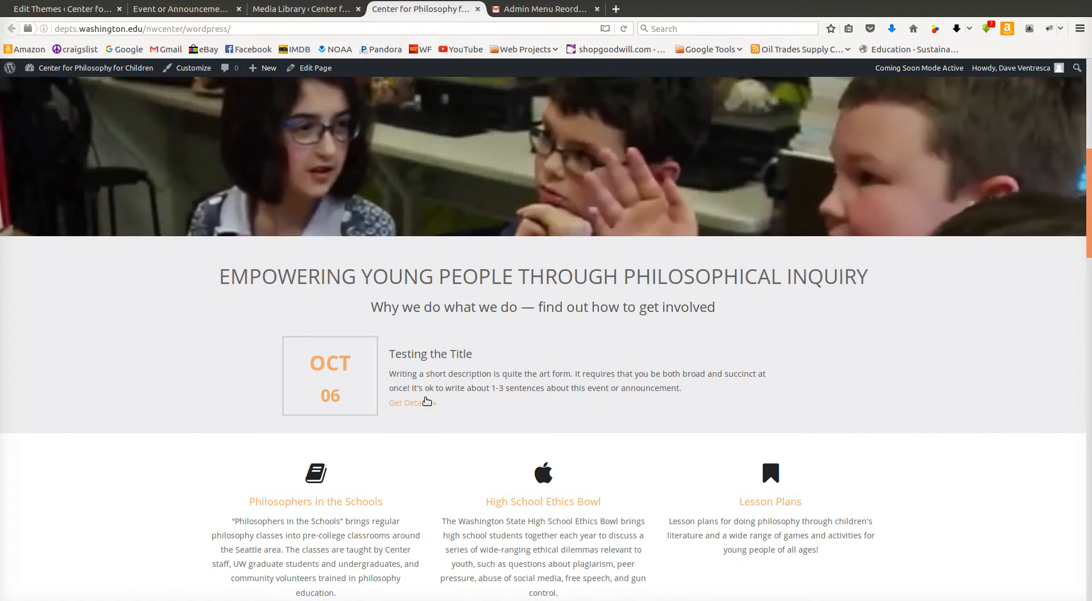
- Open p4c-oct6-event.jpg from the Downloads folder and arrange it side by side with the Event or Announcement form
left_click(193, 9)
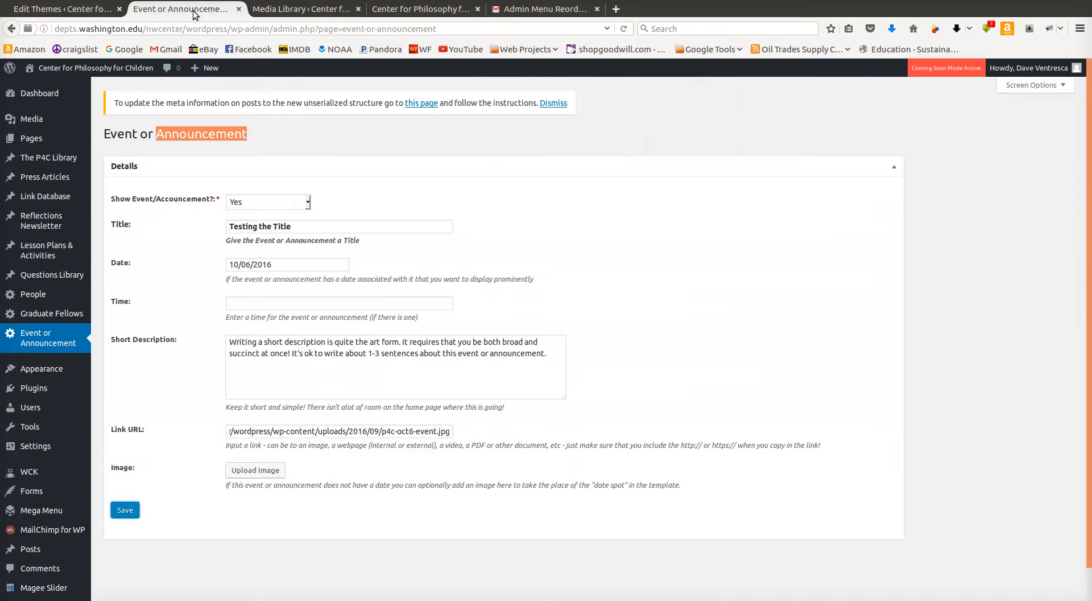
mouse_move(460, 597)
left_click(421, 572)
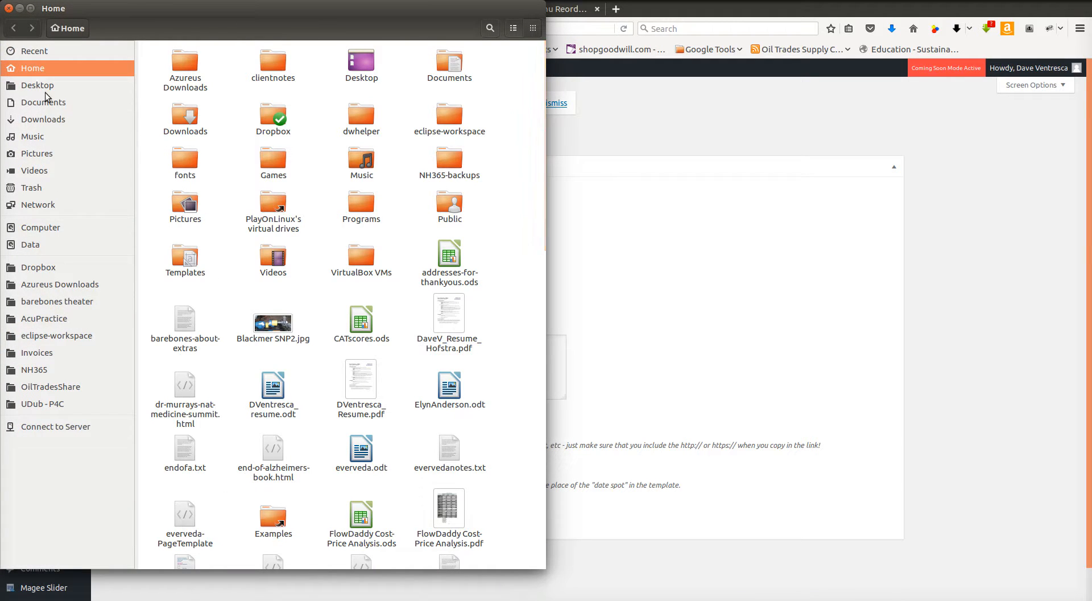
left_click(43, 119)
double_click(279, 71)
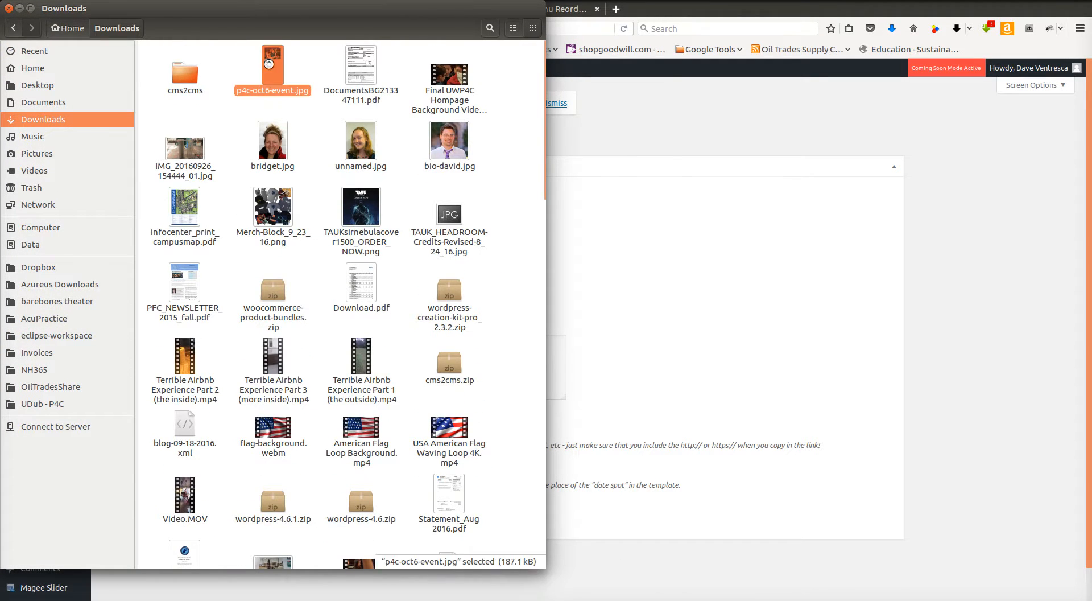
left_click(8, 8)
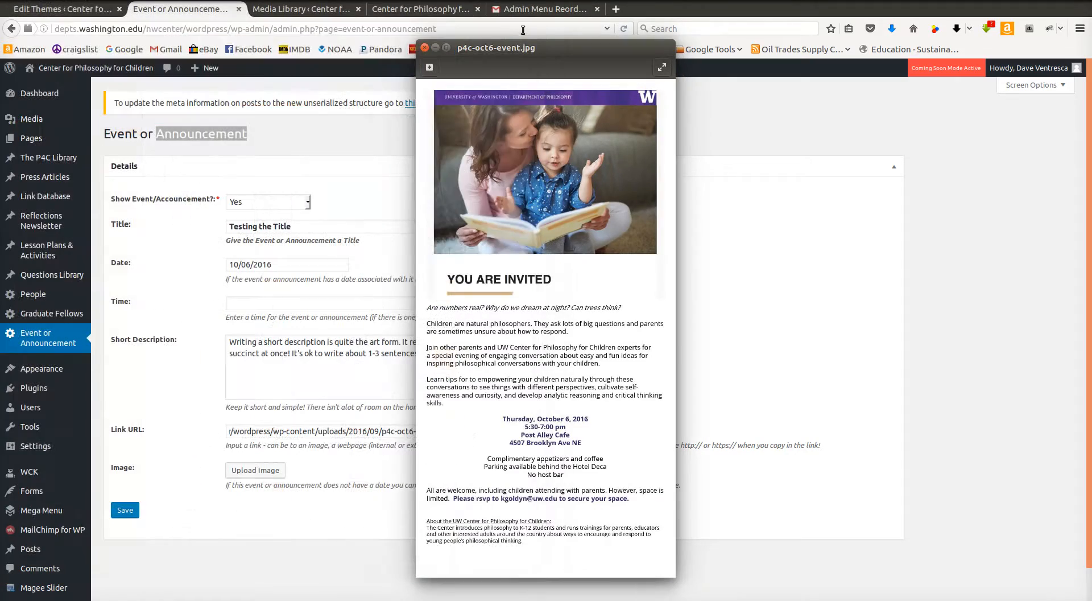
left_click_drag(535, 50, 1086, 88)
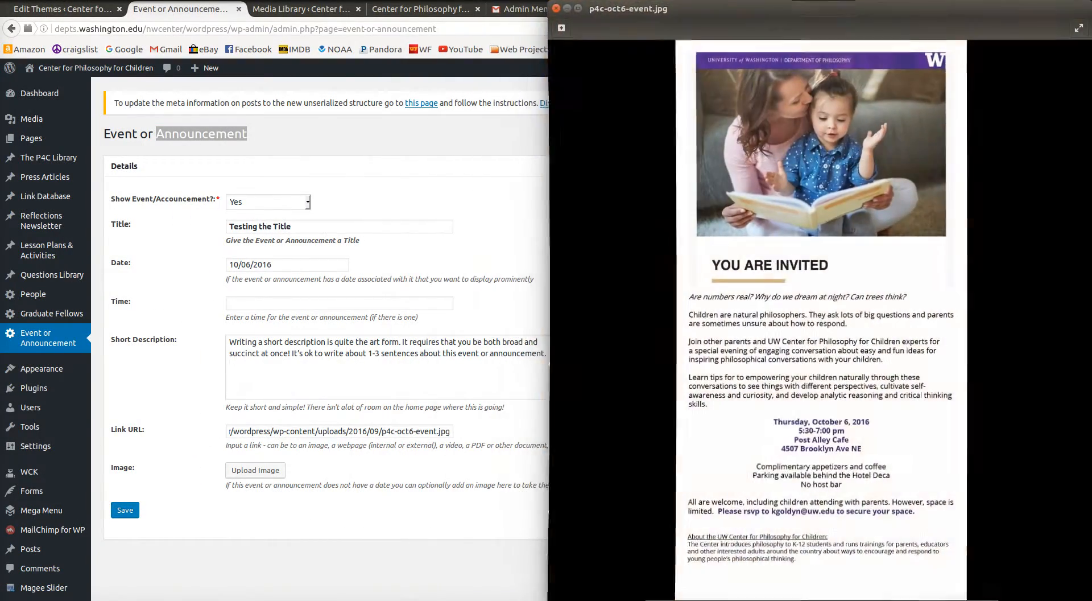
left_click_drag(541, 1, 1, 11)
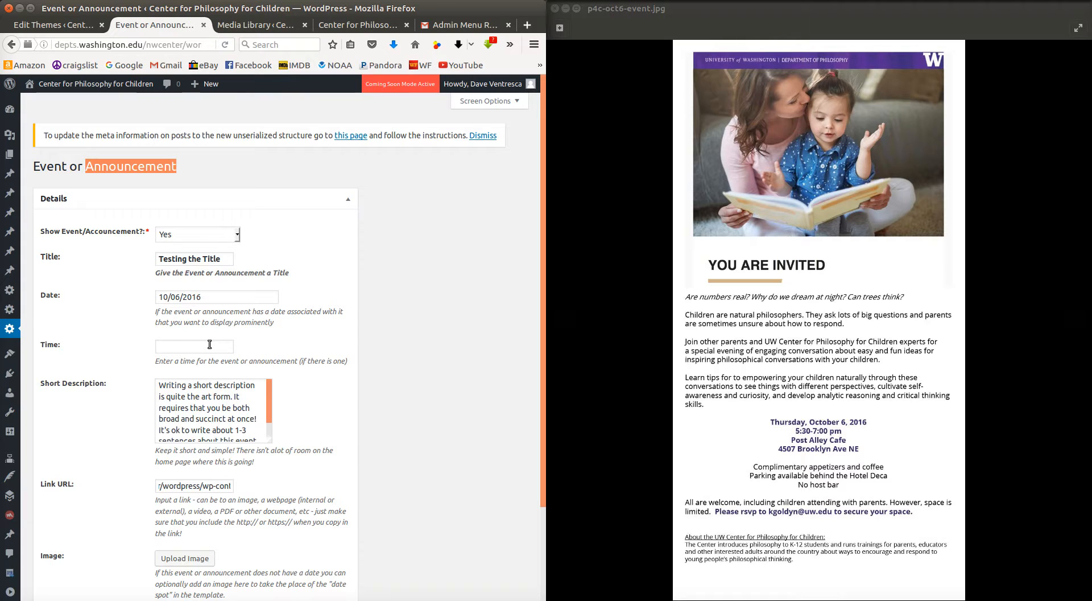
- Replace the short description with "Children are natural Philosophers. They ask lots of big questions and parents are sometimes unsure about how to respond."
scroll(337, 360, "down", 2)
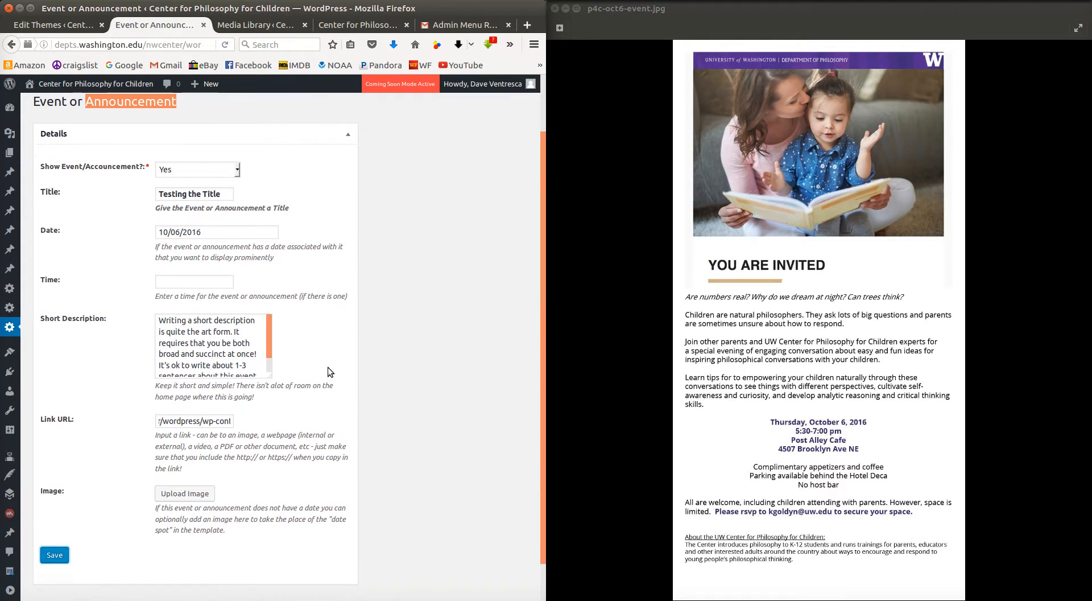
left_click(200, 341)
key("ctrl+a")
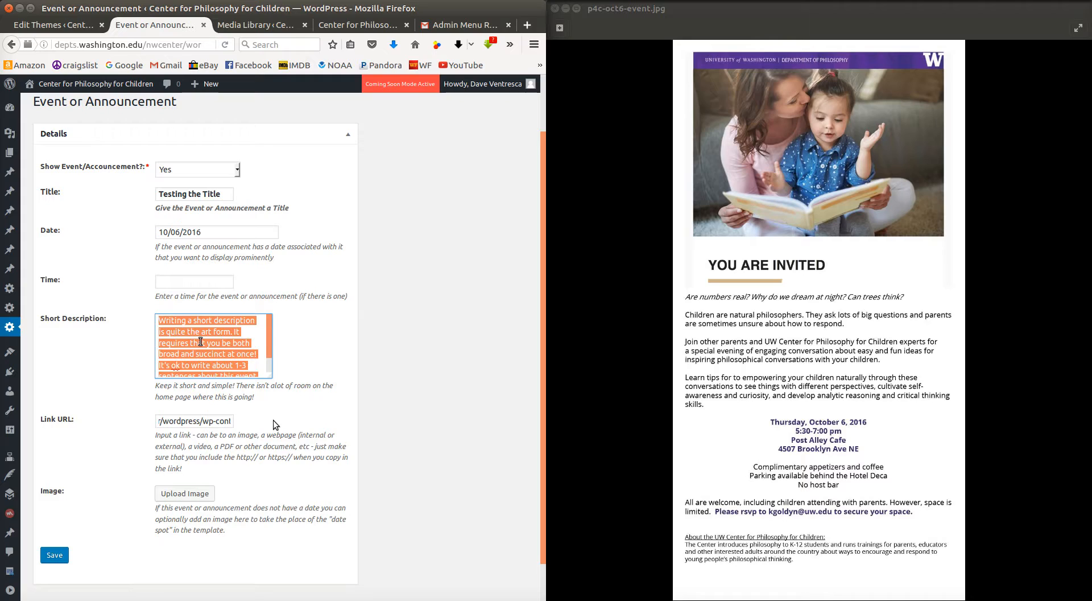
type("Children are natural Philoso")
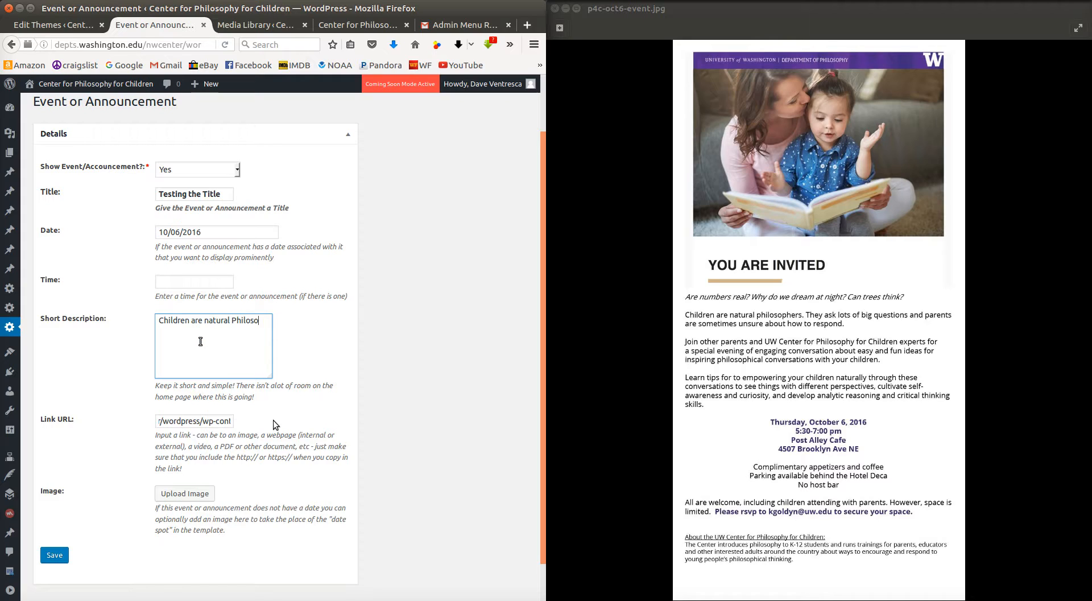
type("phers. They ask lots of big questions and parents are sometimes")
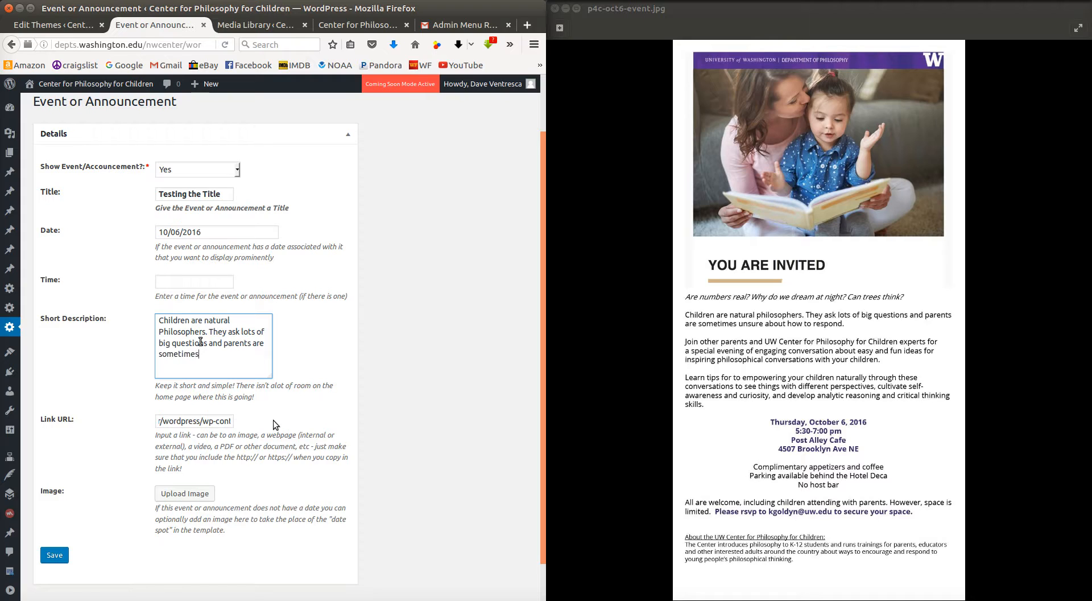
type("about how t")
- Replace the short description with the invitation's sentence from "Join other parents" through "with your children.", writing the center's name as "UW Center for P4C"
key("shift+Up")
key("shift+Up")
key("shift+Up")
key("shift+Up")
key("shift+Up")
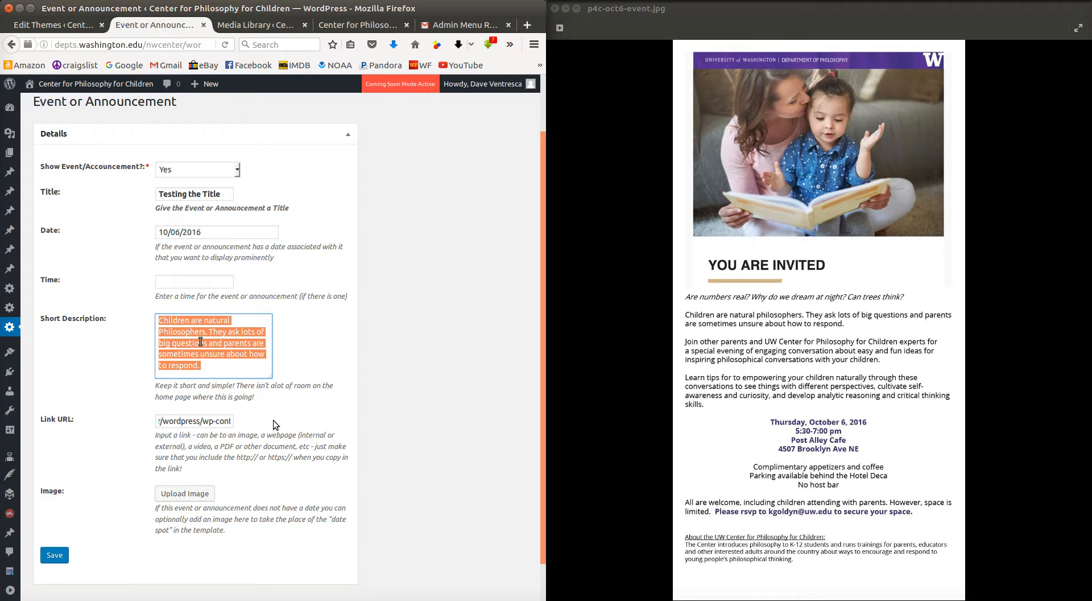
type("Join other parents and")
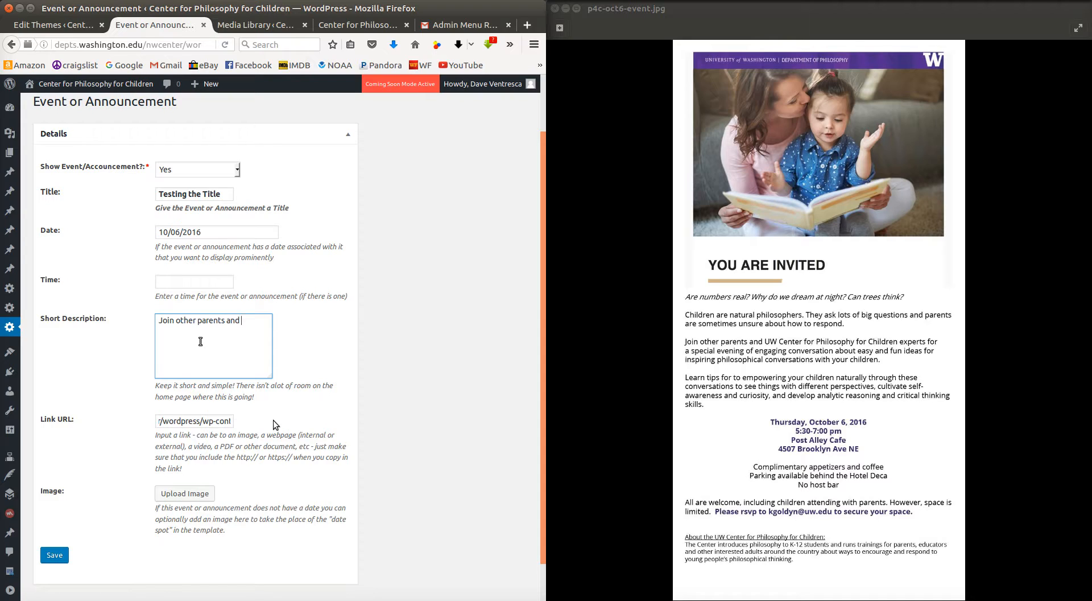
type("nter for P4C")
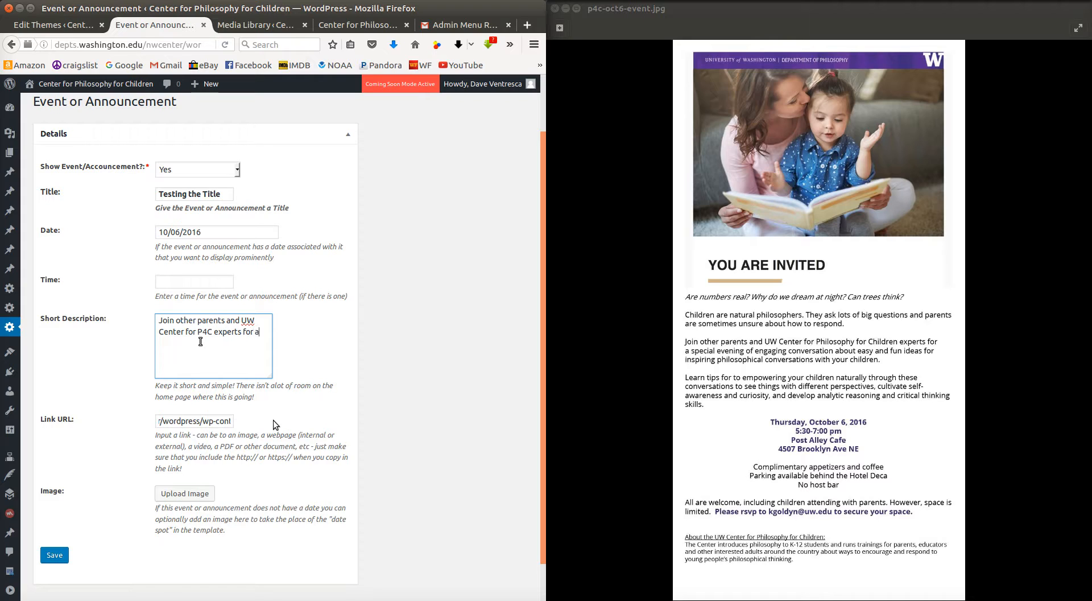
type("experts for a special evening of engaging conversation about easy and ru")
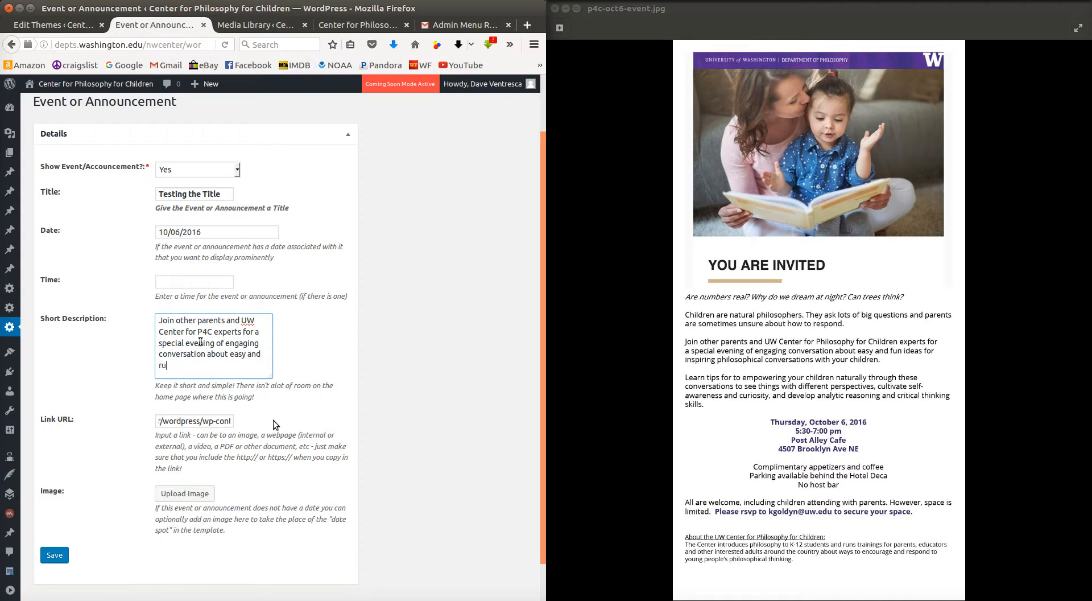
type("n ideas f")
type("philosophical conversations")
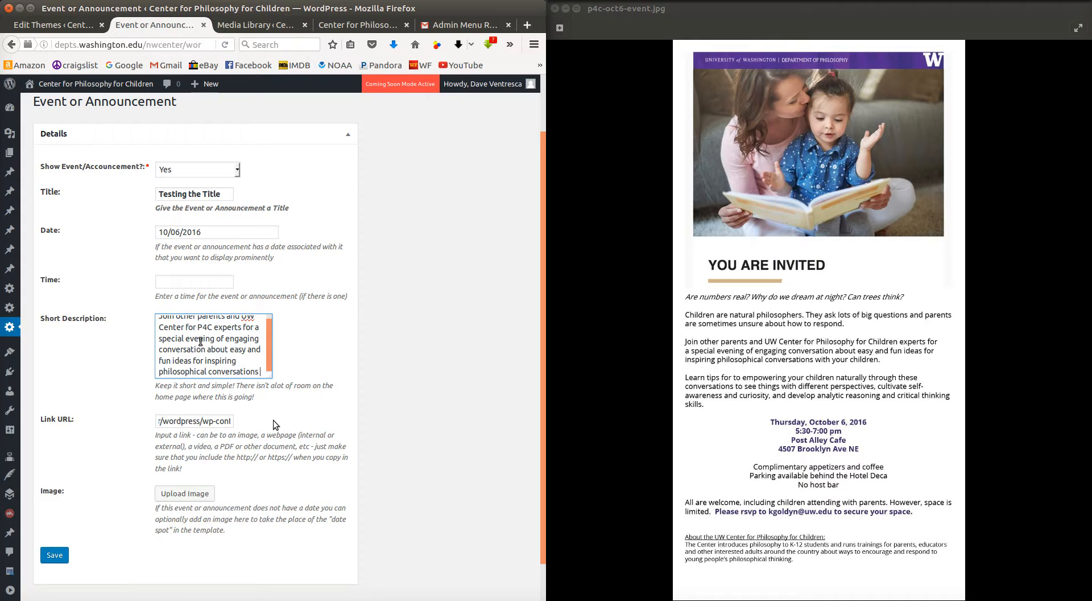
type(" with your childnre")
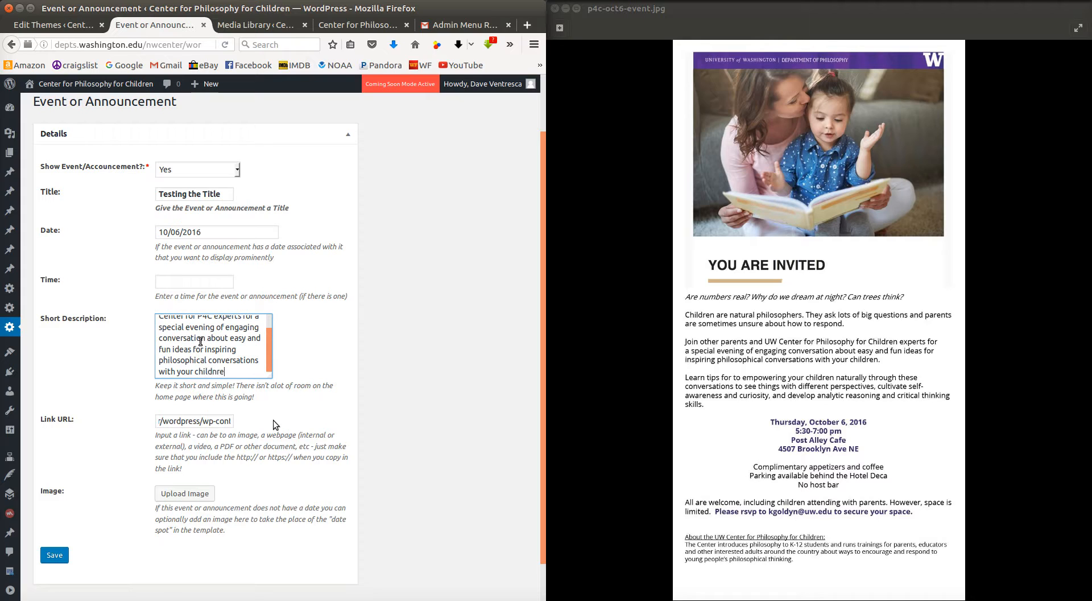
key("BackSpace")
key("BackSpace")
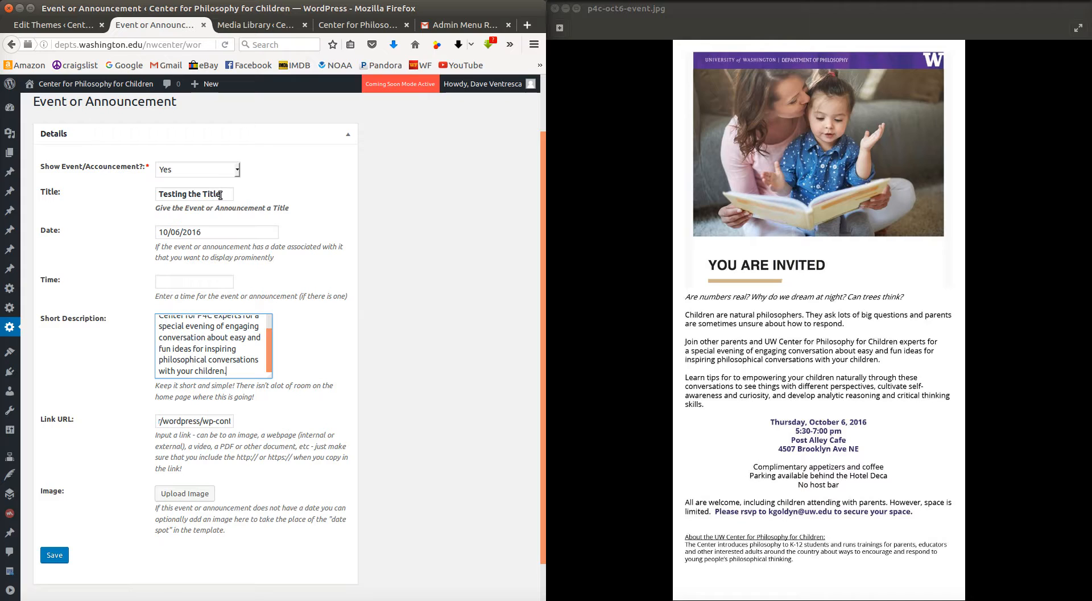
- Replace the announcement's title with "YOU ARE INVITED" and save the announcement
left_click_drag(220, 195, 211, 194)
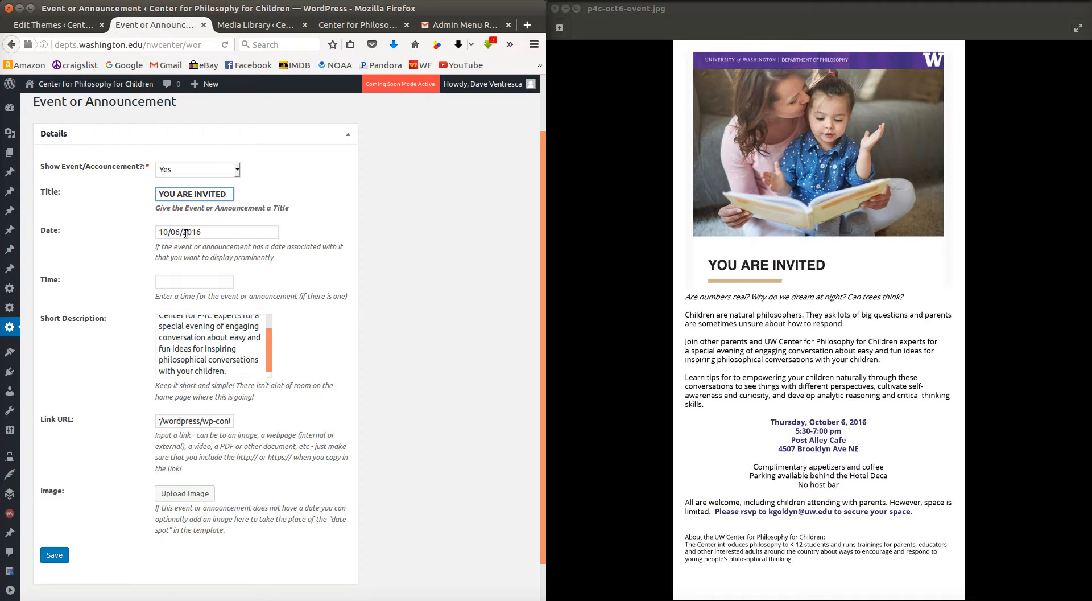
left_click(53, 556)
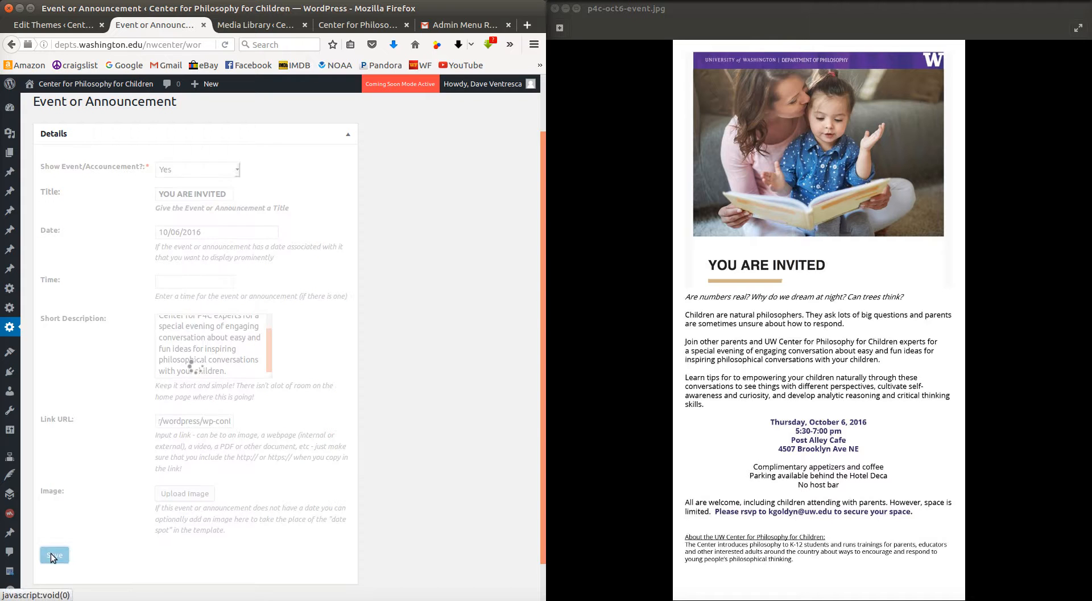
- Reload the home page in the maximized browser window, then open the invitation image through the announcement's details link and close it
double_click(289, 10)
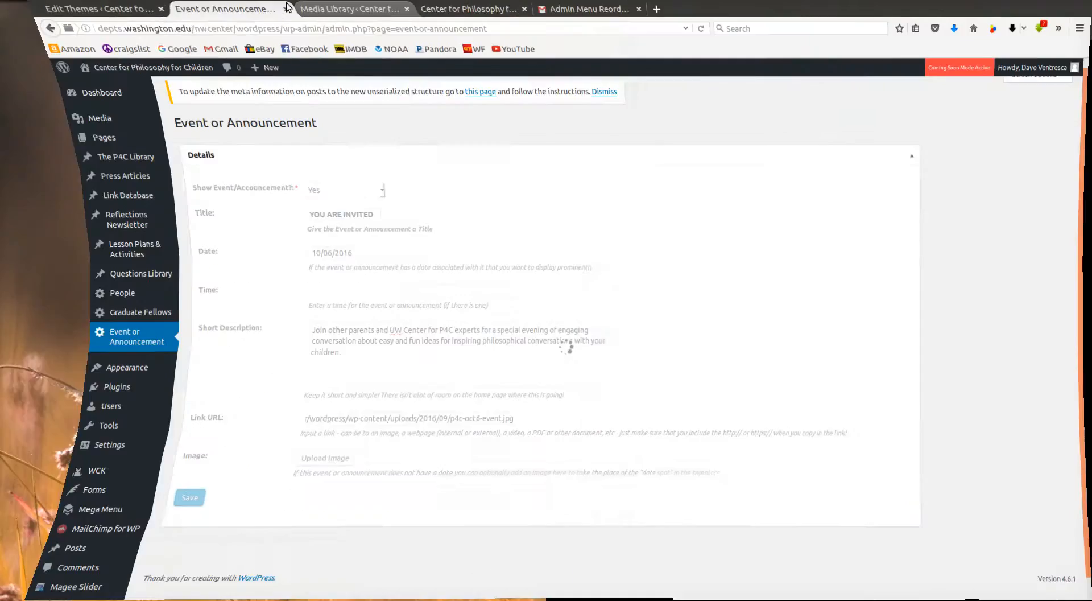
left_click(424, 9)
key("F5")
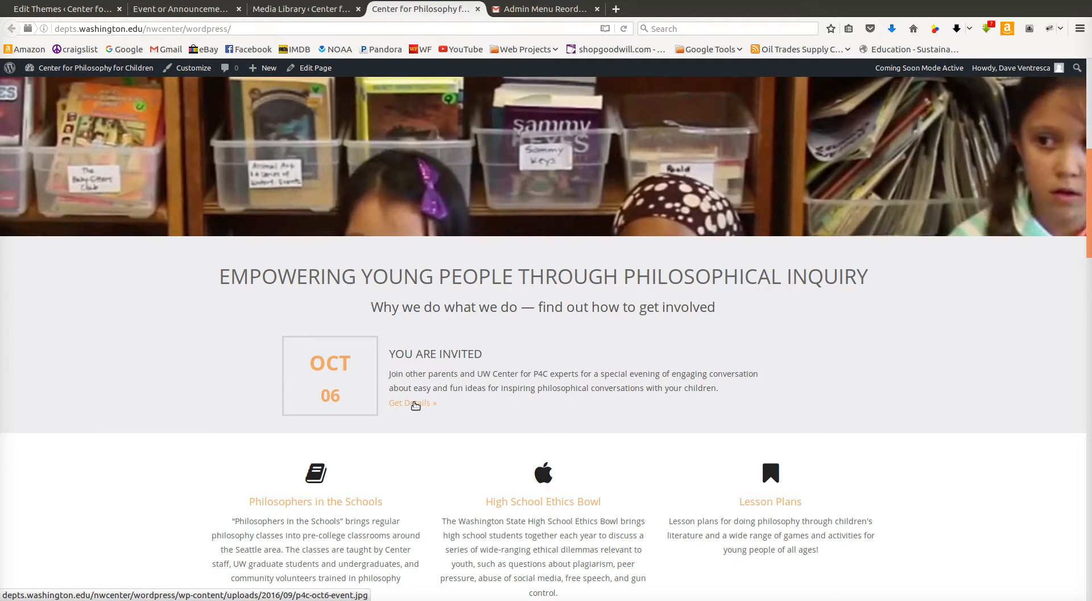
left_click(415, 404)
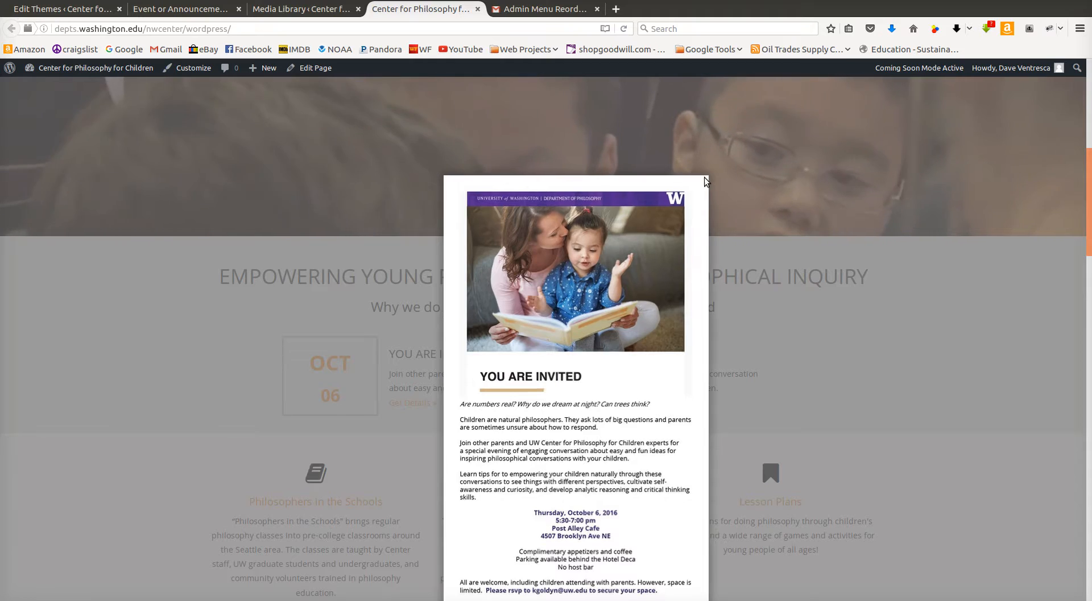
left_click(709, 175)
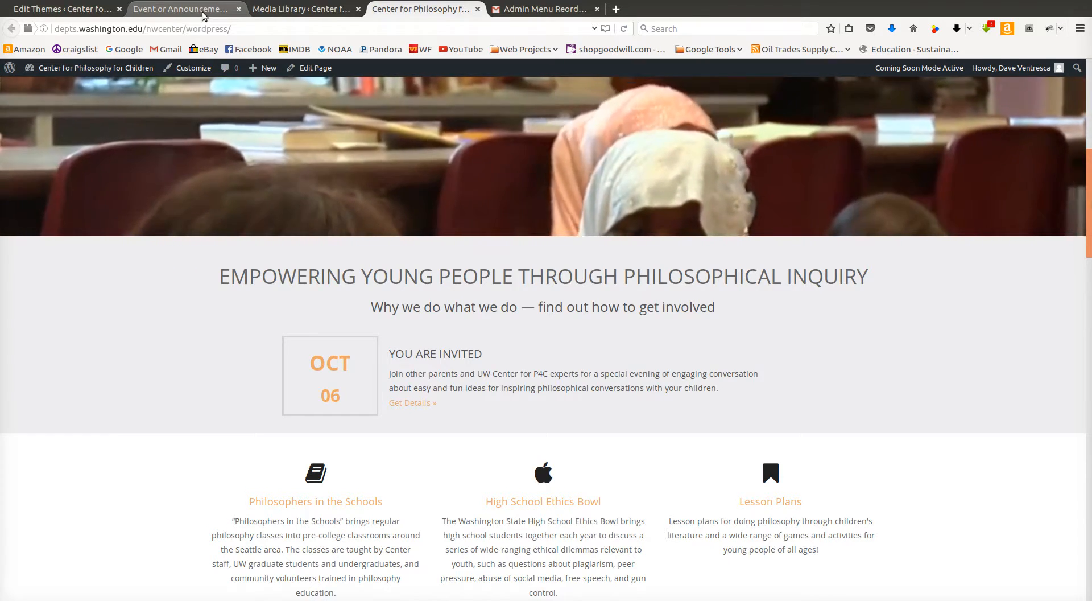
- Clear the date from the Event or Announcement form
left_click(181, 9)
left_click_drag(292, 253, 244, 251)
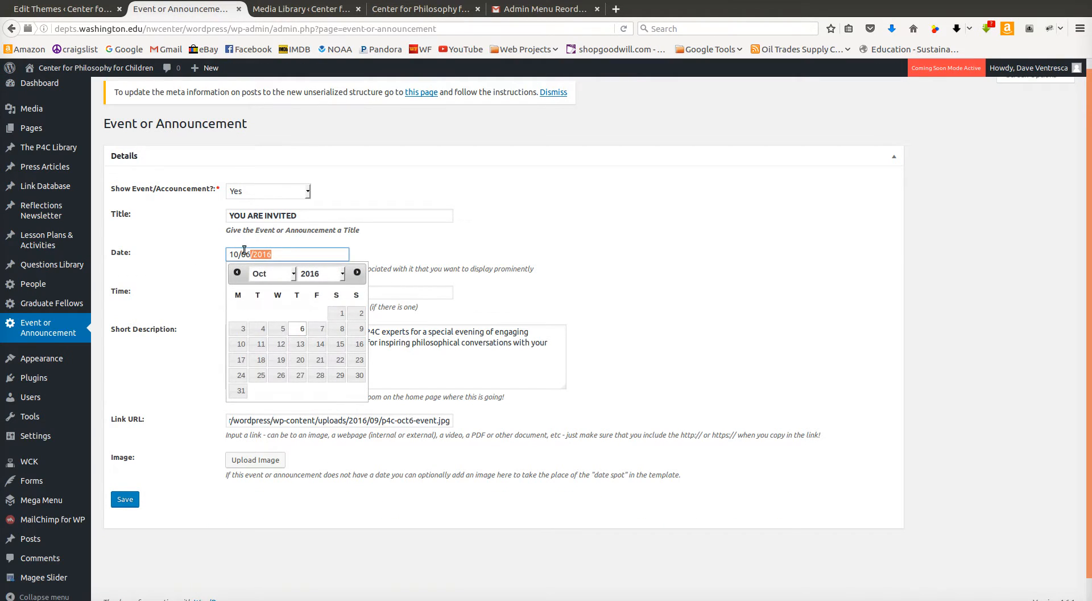
left_click(210, 251)
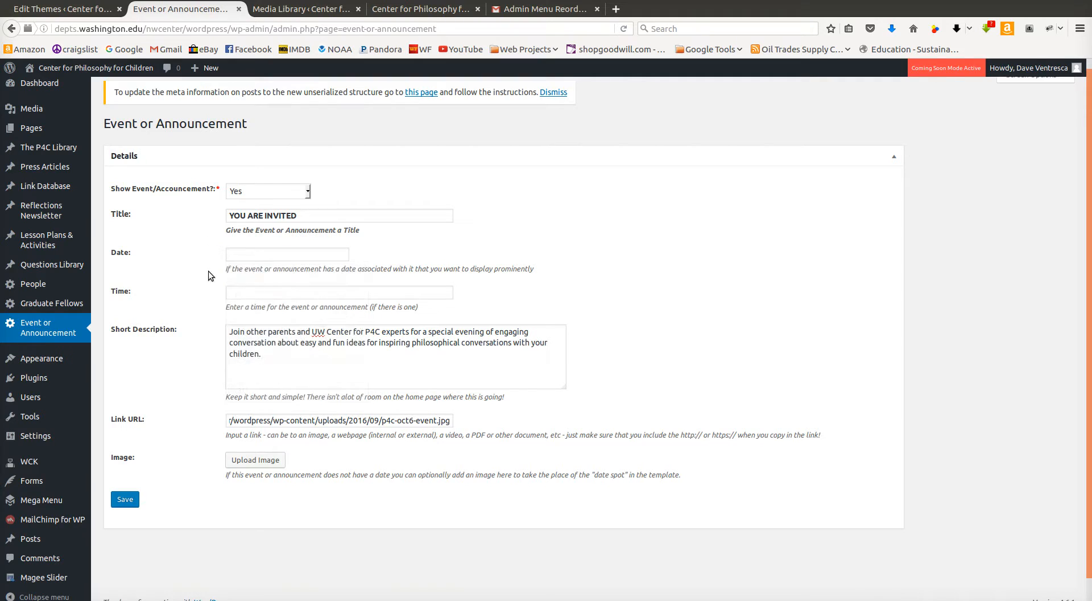
- Set the existing invitation image p4c-oct6-event.jpg from the Media Library as the announcement's image and save
left_click(248, 460)
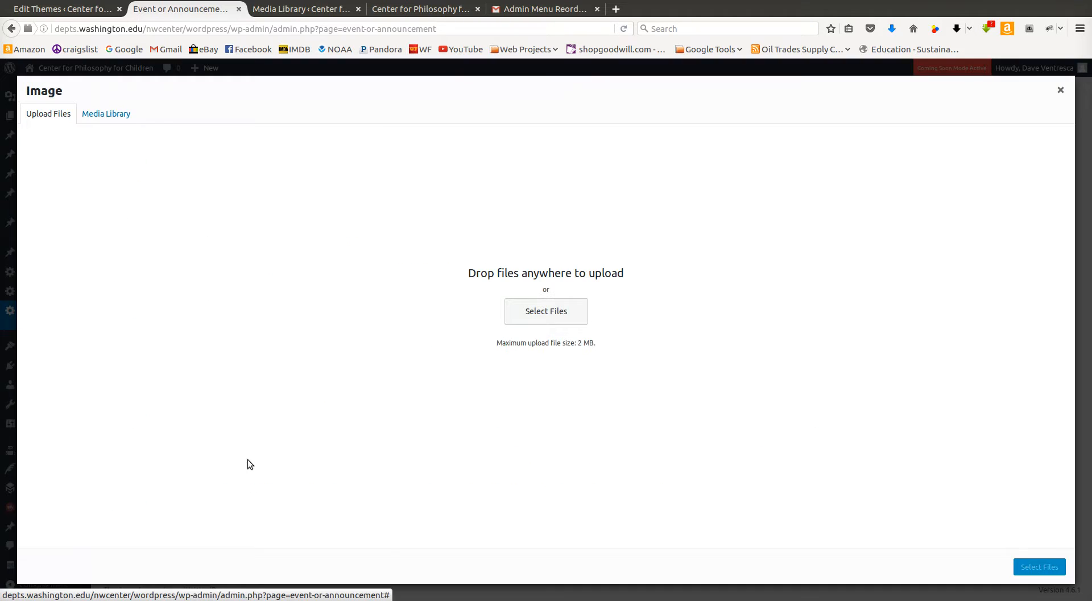
left_click(112, 117)
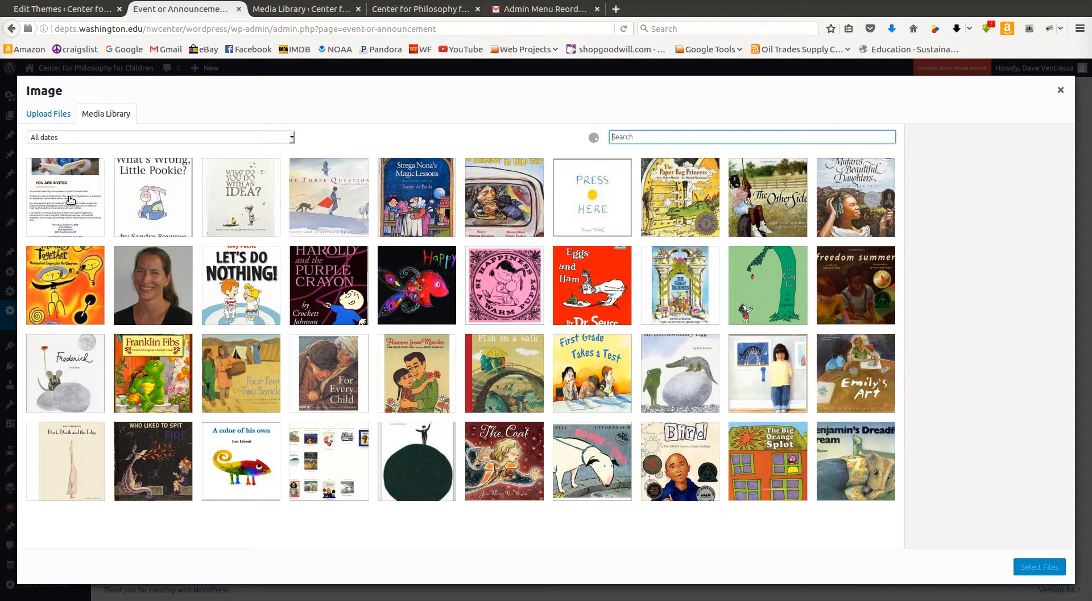
left_click(70, 200)
left_click(1017, 568)
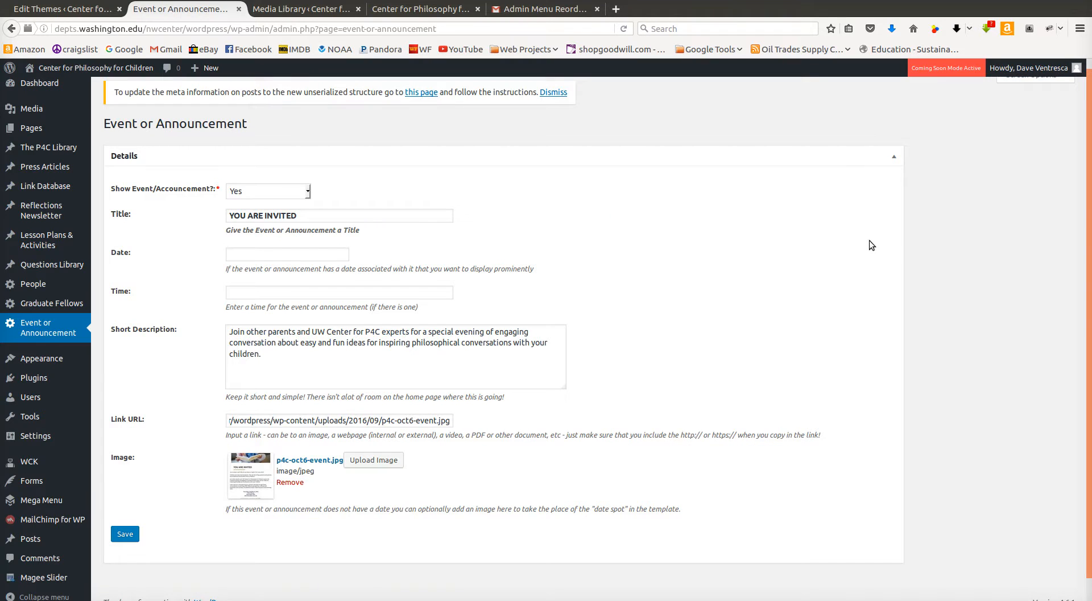
left_click(124, 537)
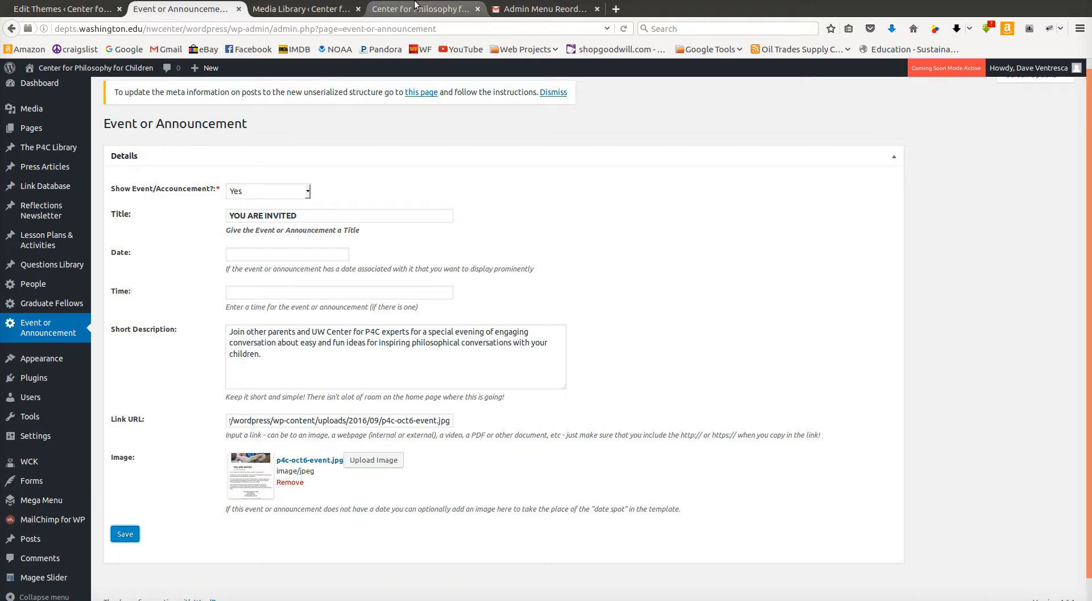
- Reload the home page, enlarge the invitation through the announcement's thumbnail and close it
left_click(467, 14)
left_click(623, 29)
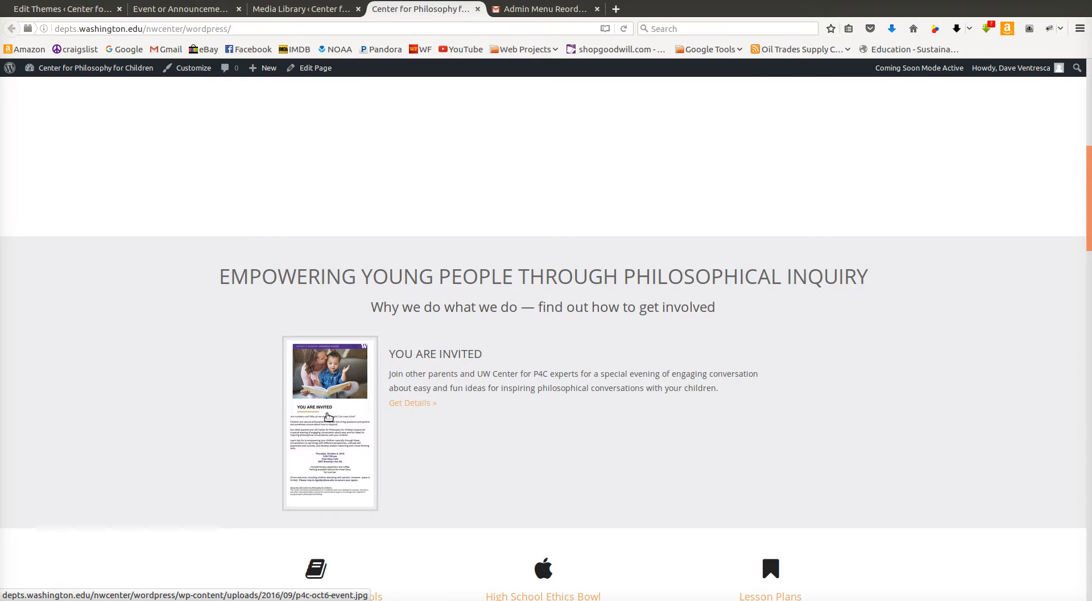
left_click(329, 417)
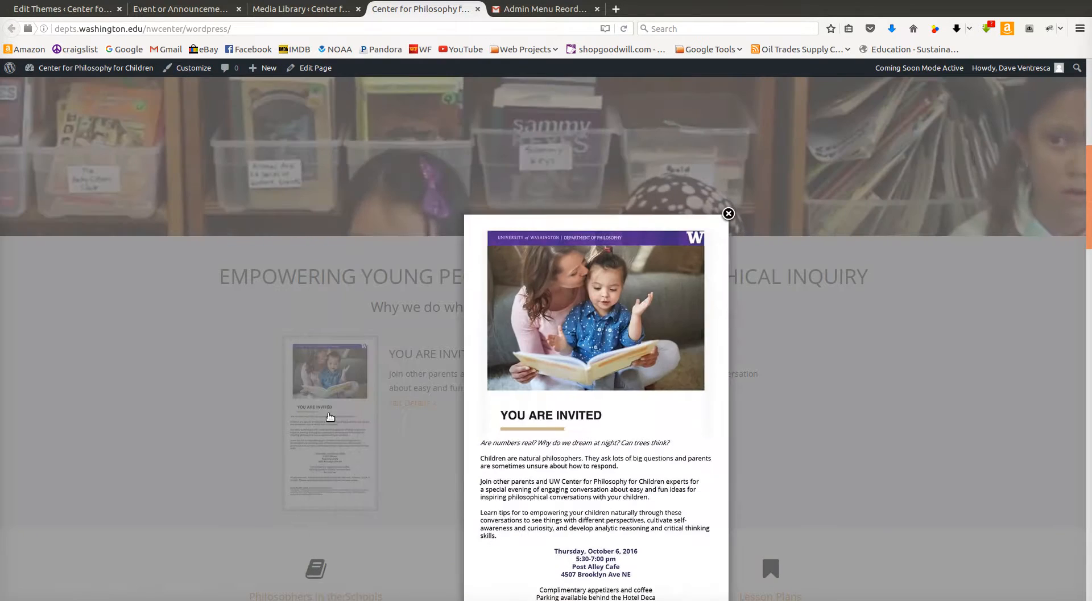
left_click(729, 214)
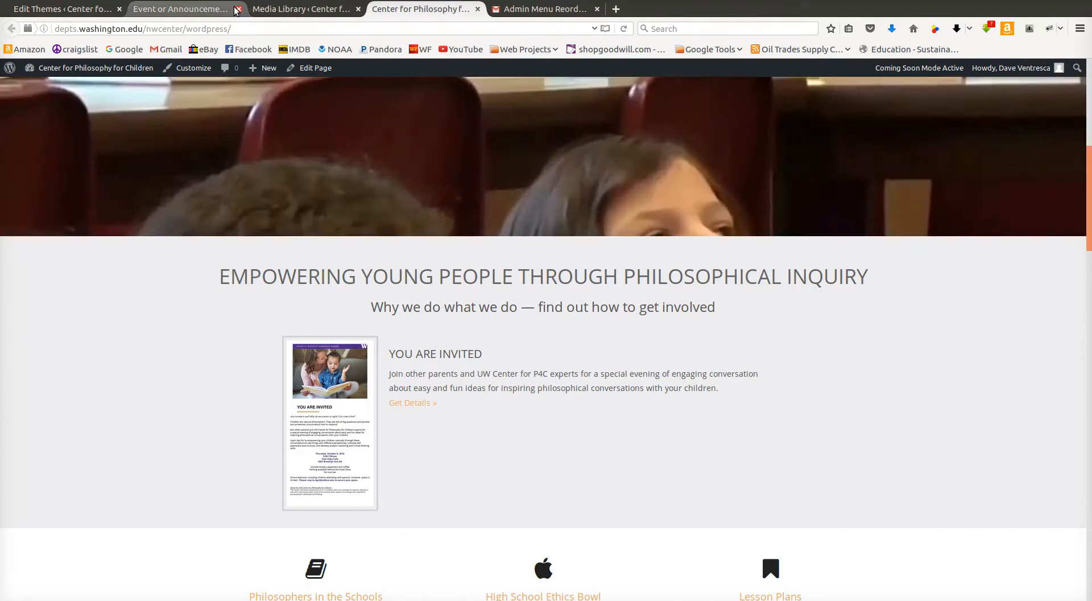
- Remove the image from the Event or Announcement form, set the date to 10/06/2016 and save
left_click(200, 10)
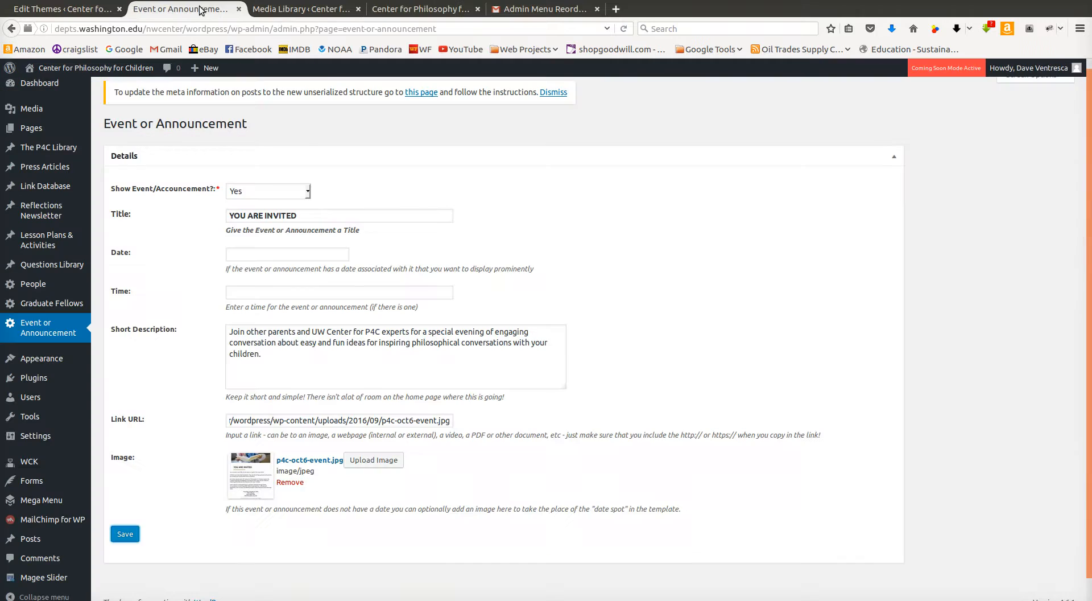
left_click(291, 482)
left_click(268, 251)
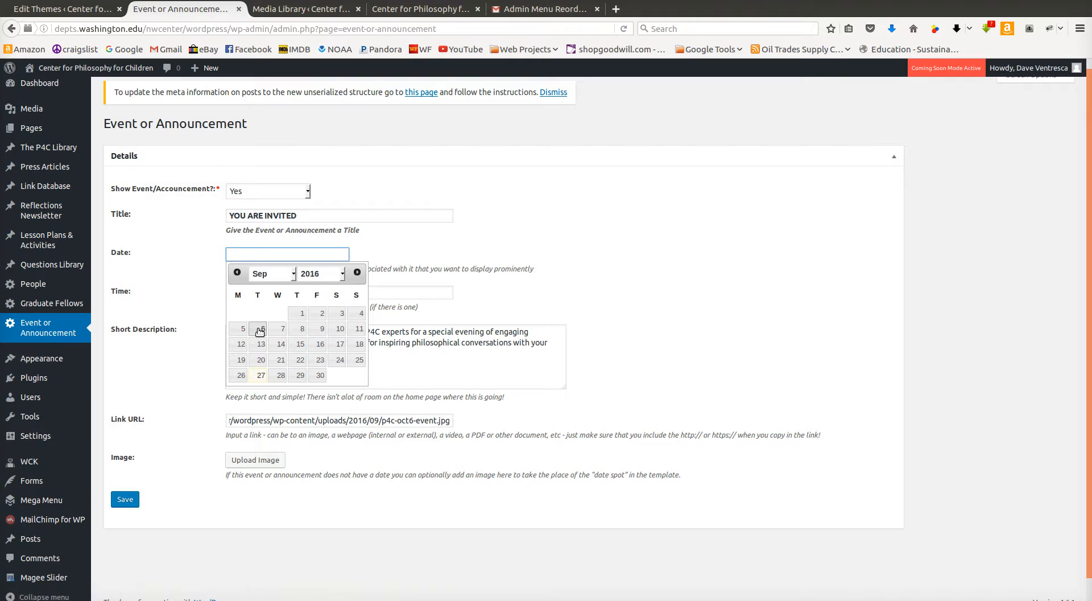
left_click(268, 274)
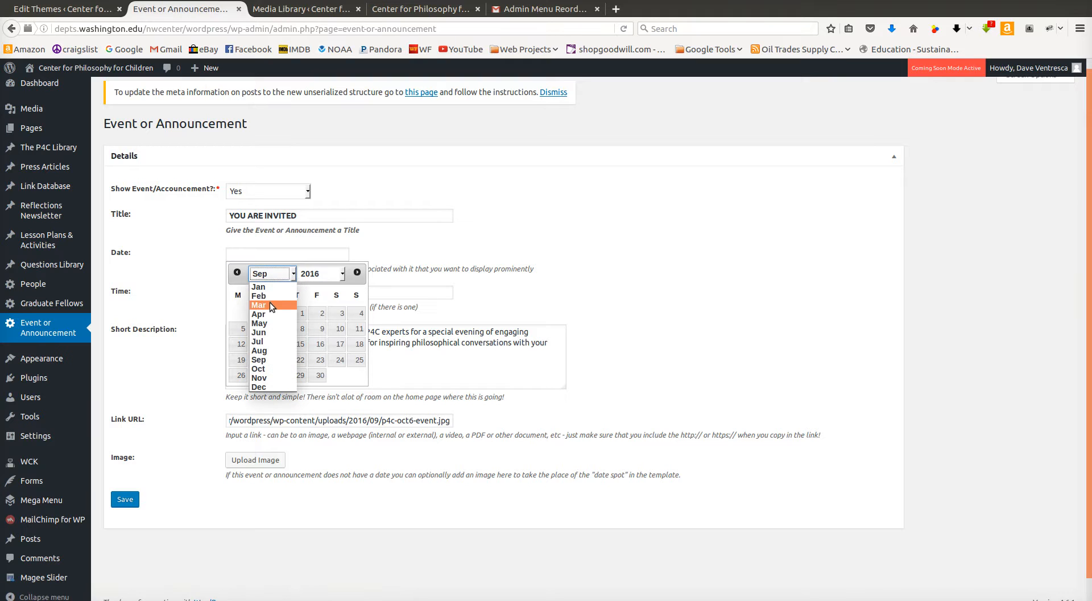
left_click(259, 368)
left_click(299, 329)
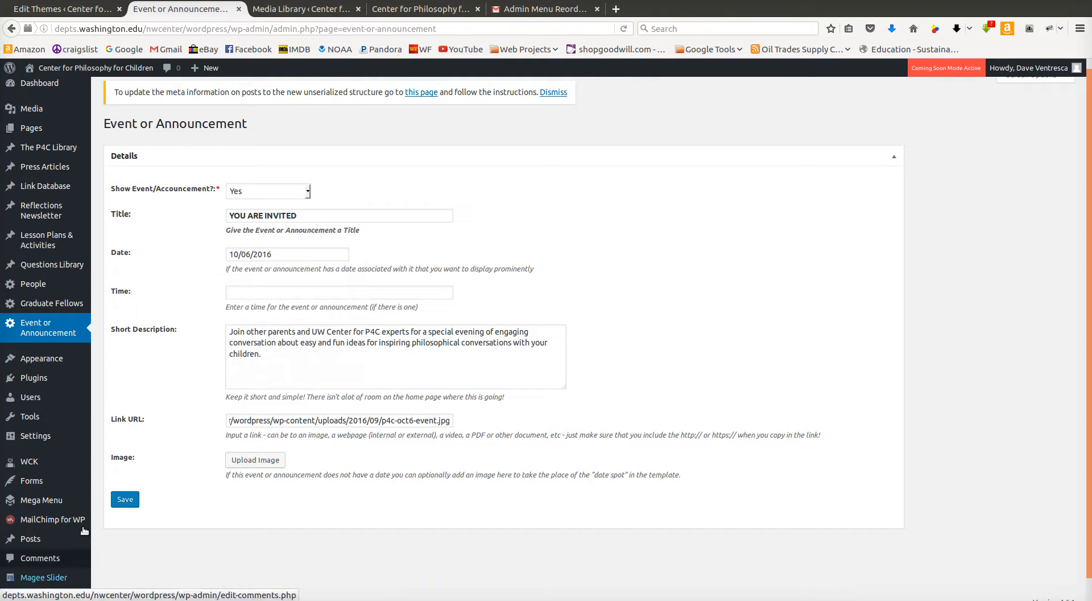
left_click(126, 499)
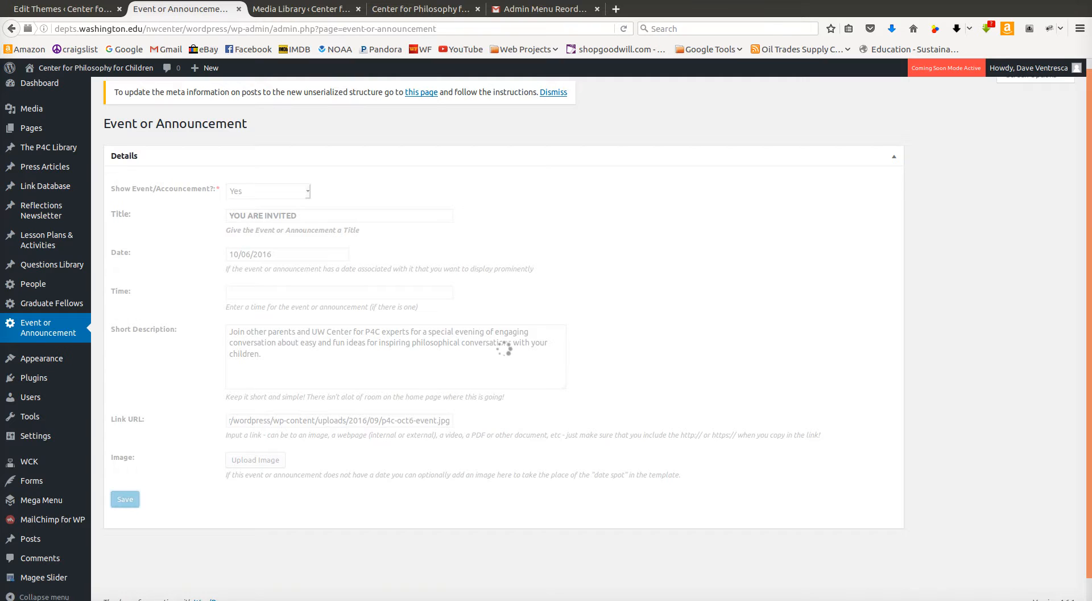